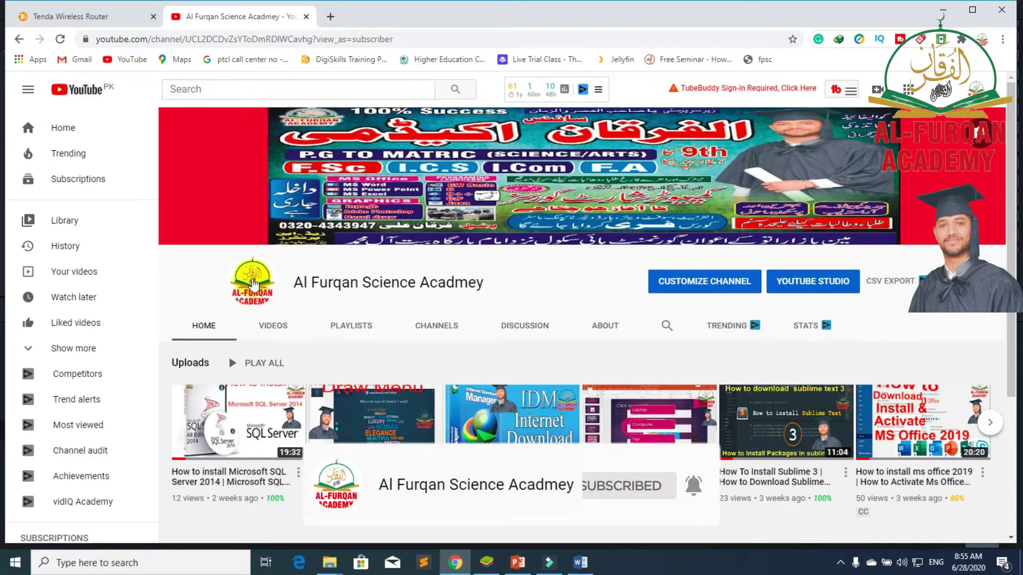
- Switch from the YouTube channel page to the PowerPoint presentation
{"action": "left_click", "coordinate": [518, 565]}
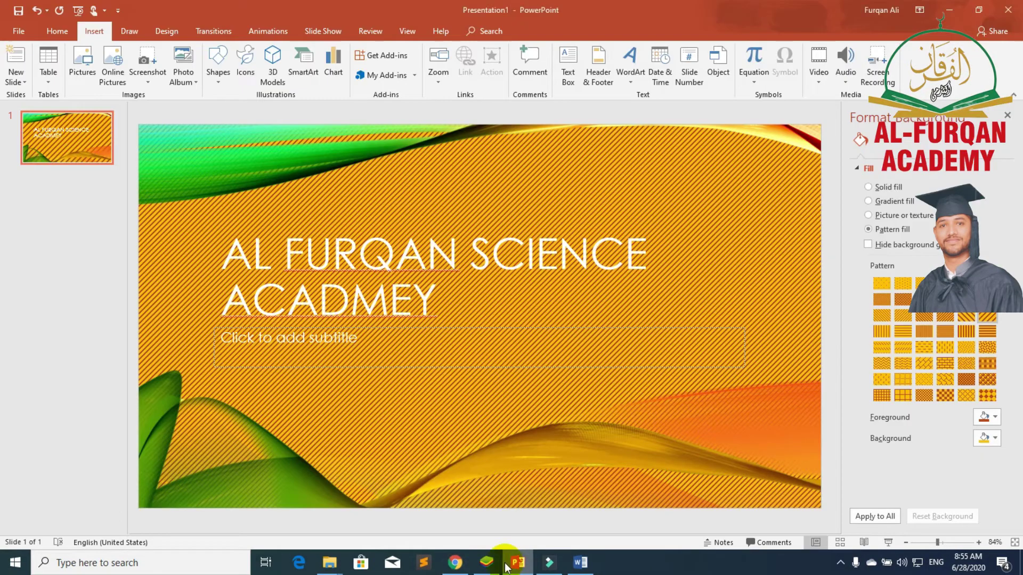
{"action": "left_click", "coordinate": [166, 32]}
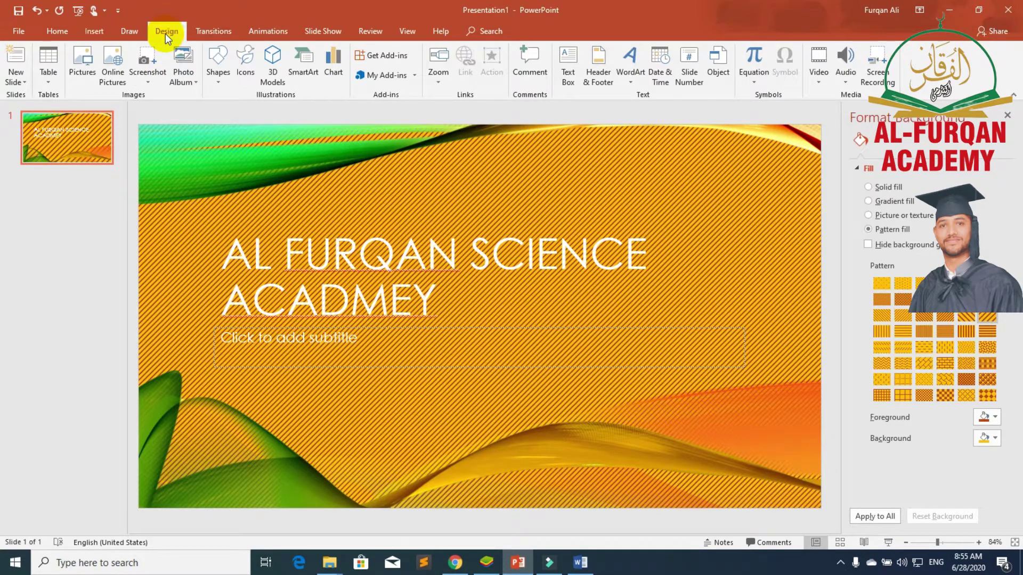
{"action": "left_click", "coordinate": [206, 33]}
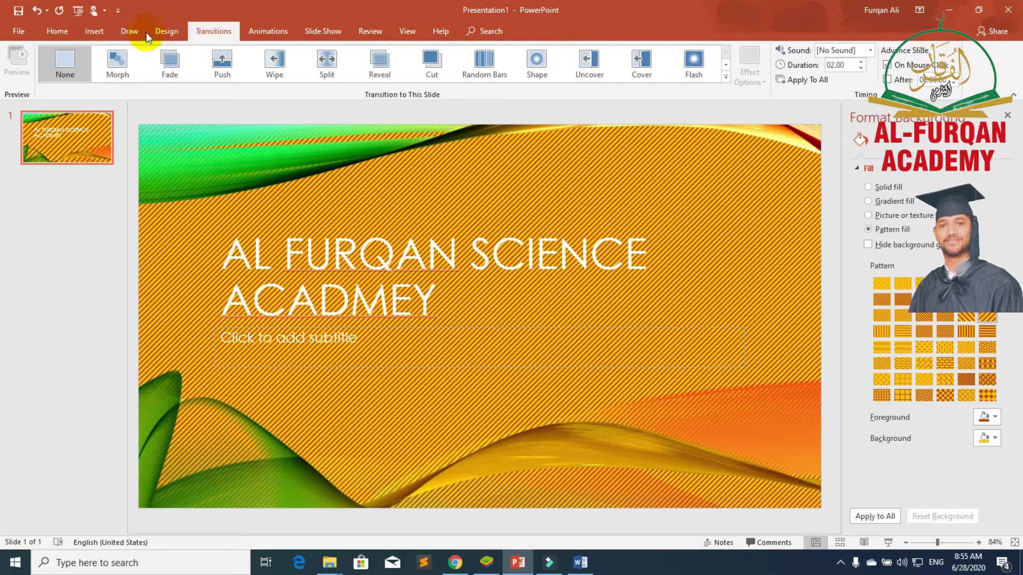
{"action": "left_click", "coordinate": [94, 32]}
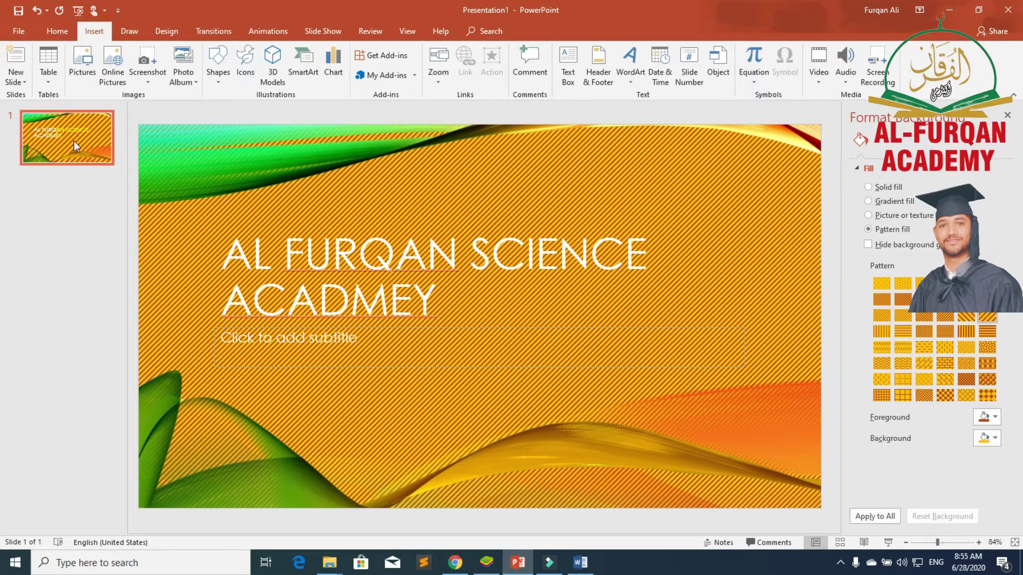
{"action": "left_click", "coordinate": [58, 32]}
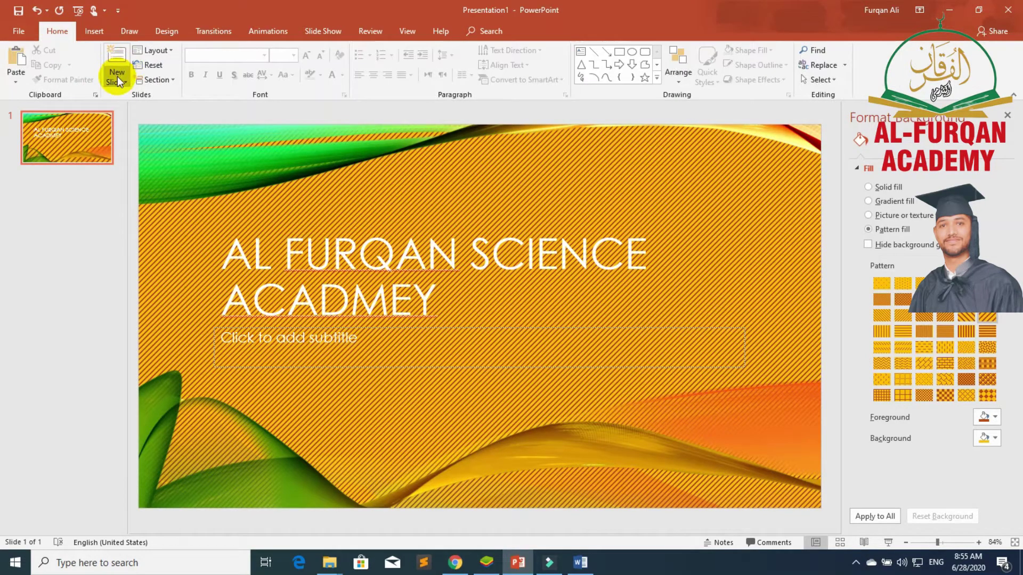
- Add a Title and Content slide with the title LOGO
{"action": "left_click", "coordinate": [117, 77]}
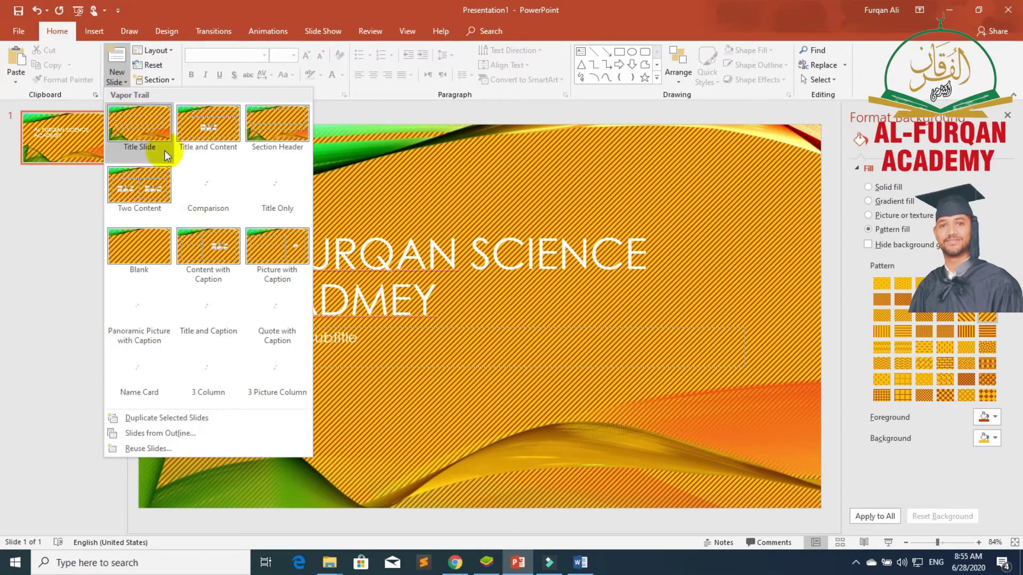
{"action": "left_click", "coordinate": [207, 139]}
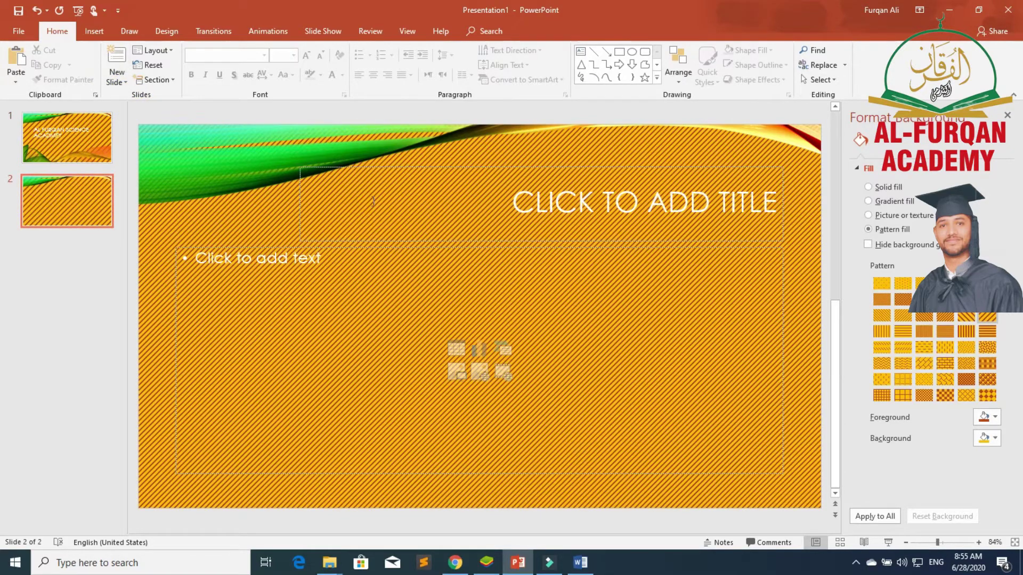
{"action": "left_click", "coordinate": [443, 184]}
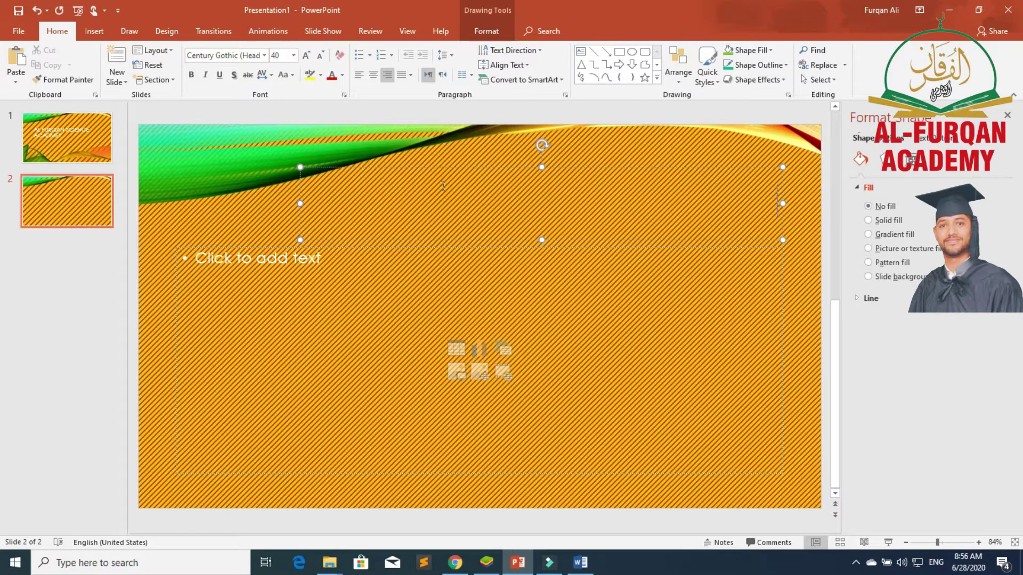
{"action": "left_click", "coordinate": [764, 203]}
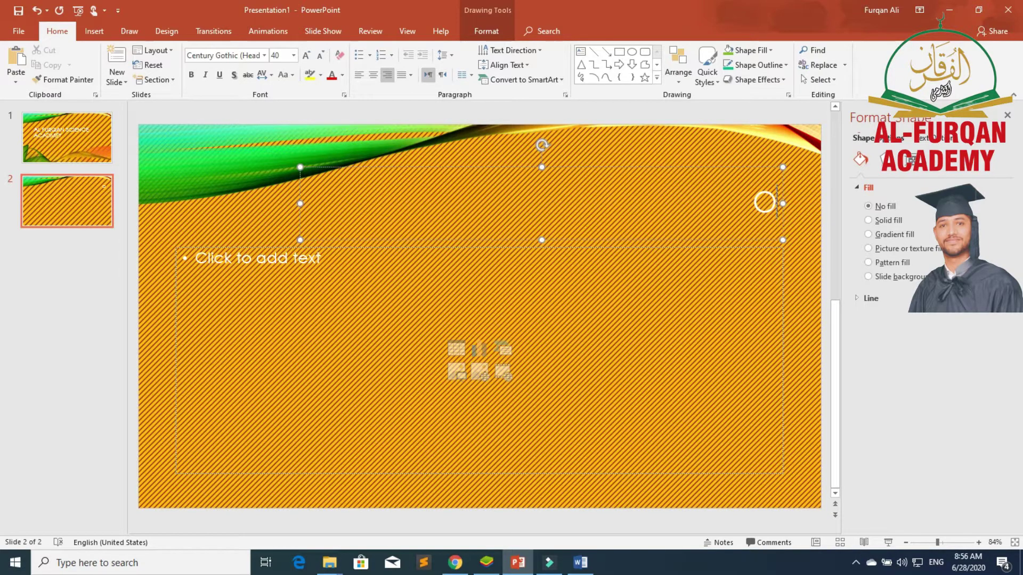
{"action": "type", "text": "LO"}
{"action": "type", "text": "GO"}
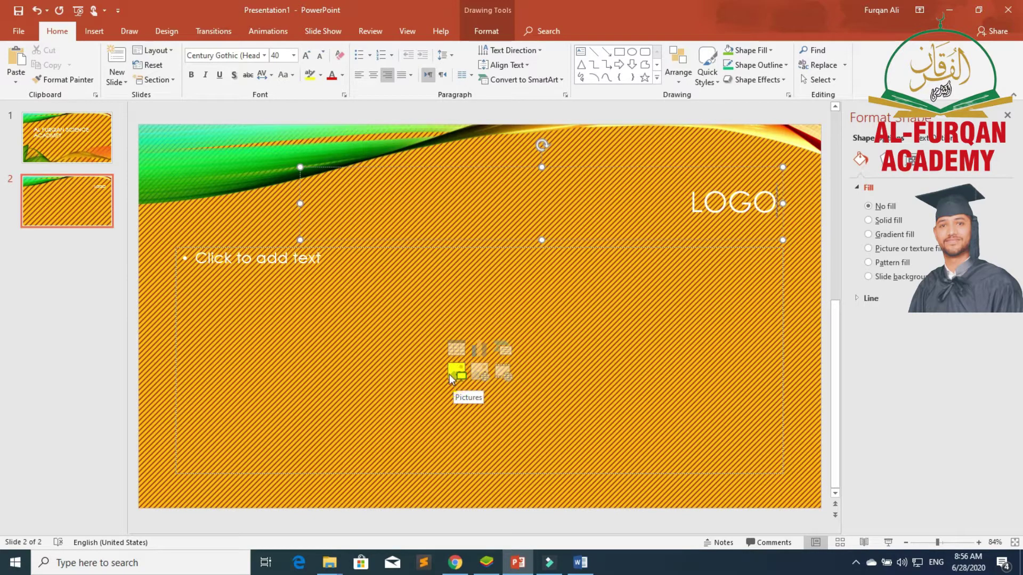
{"action": "left_click", "coordinate": [95, 33]}
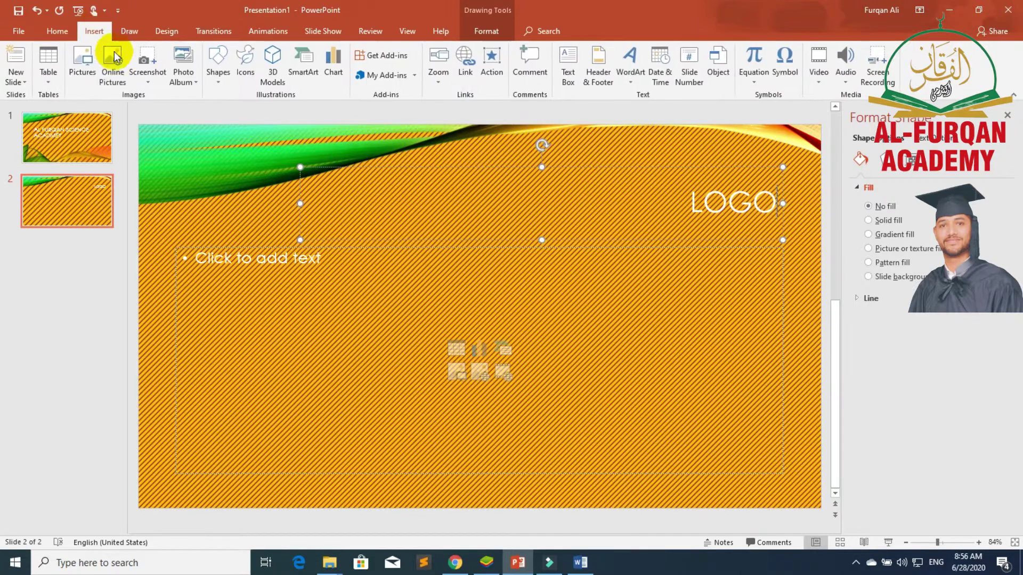
- Insert the Al_Furqan_Science_Acadmey_Logo picture onto slide 2
{"action": "left_click", "coordinate": [84, 68]}
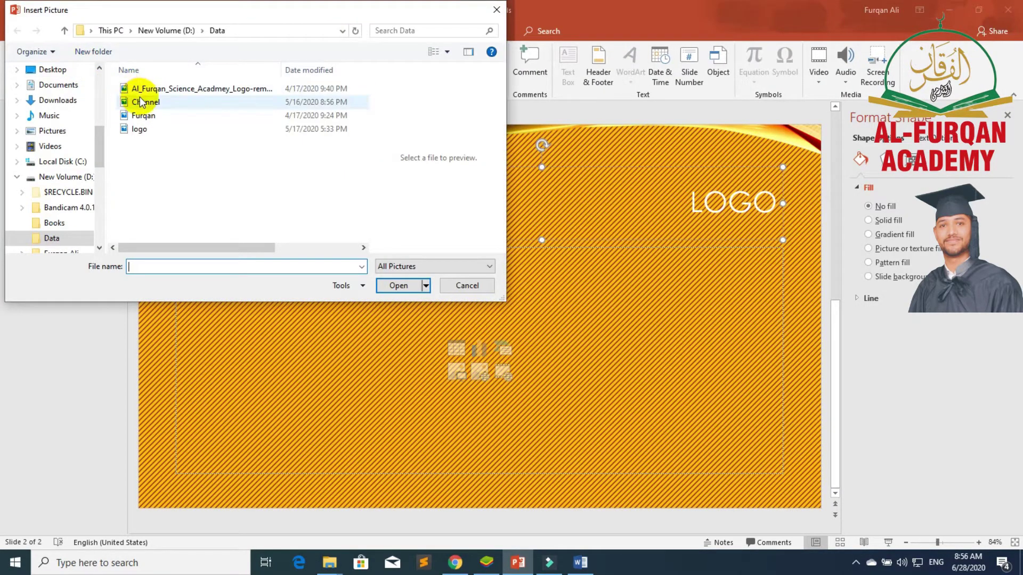
{"action": "left_click", "coordinate": [141, 101]}
{"action": "left_click", "coordinate": [165, 89]}
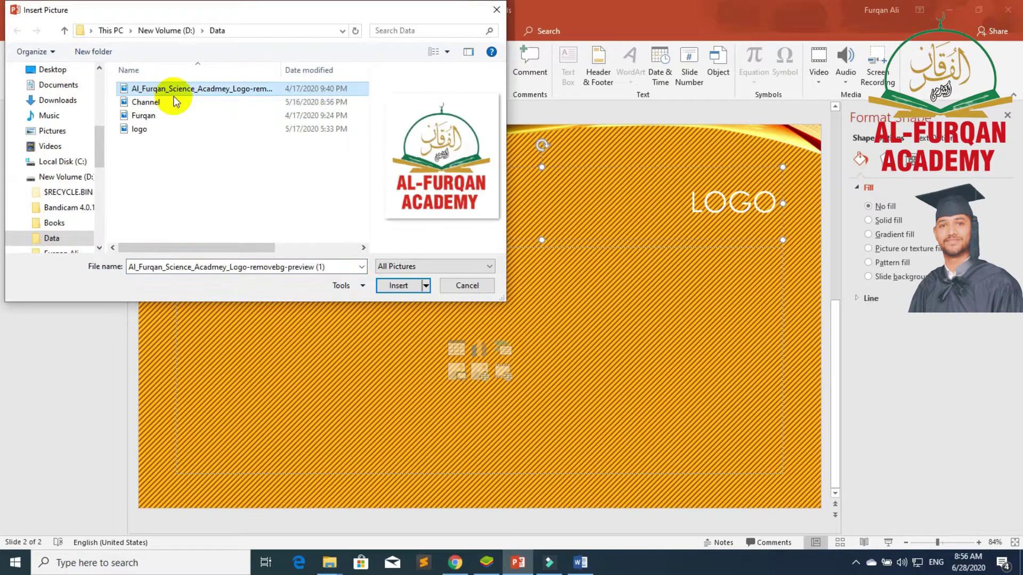
{"action": "left_click", "coordinate": [398, 286]}
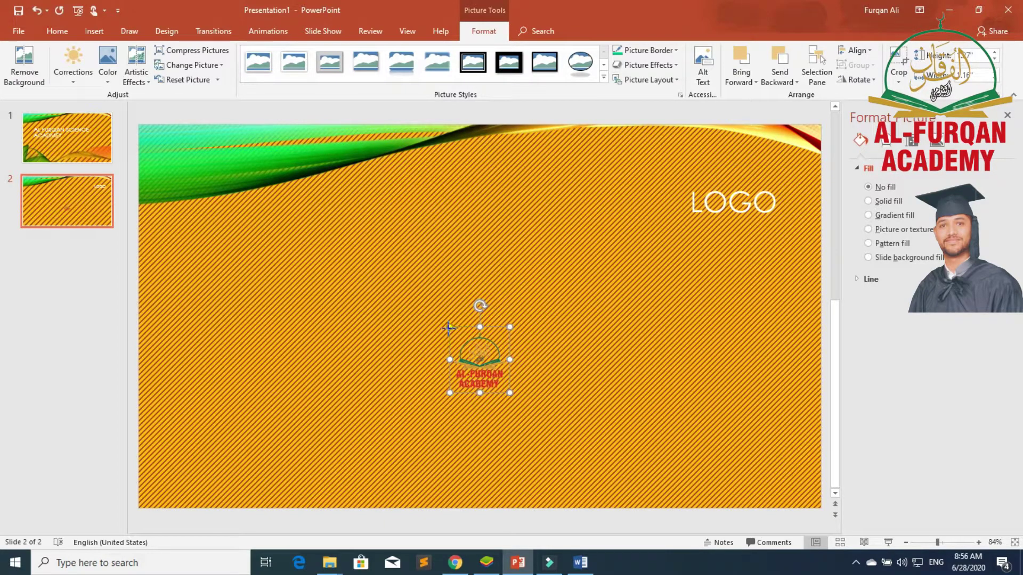
- Enlarge the logo, move it toward the centre, and give it a thick black frame style
{"action": "mouse_move", "coordinate": [449, 327]}
{"action": "left_mouse_down"}
{"action": "mouse_move", "coordinate": [331, 262]}
{"action": "mouse_move", "coordinate": [332, 198]}
{"action": "left_mouse_up"}
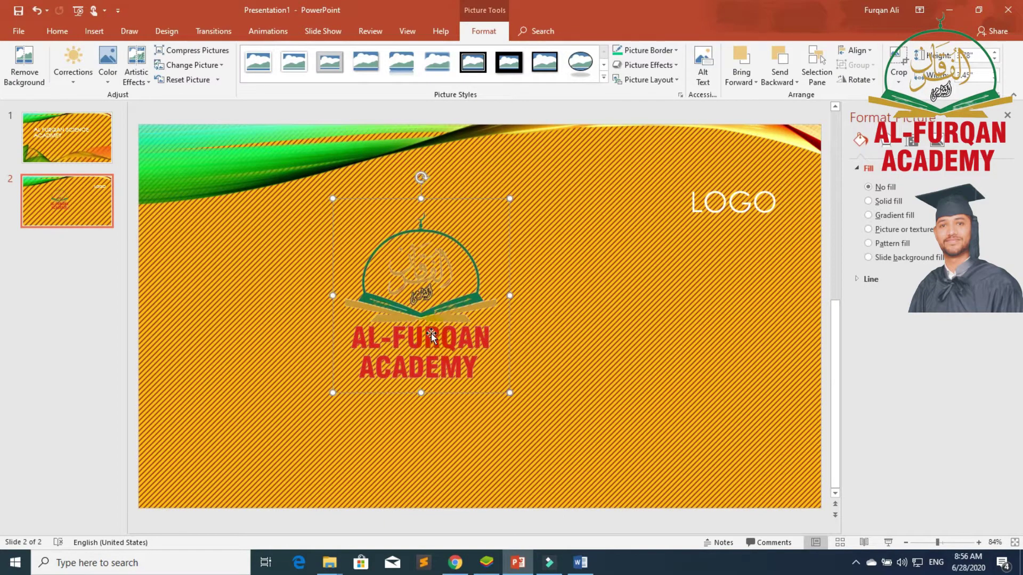
{"action": "left_click_drag", "start_coordinate": [430, 333], "coordinate": [521, 368]}
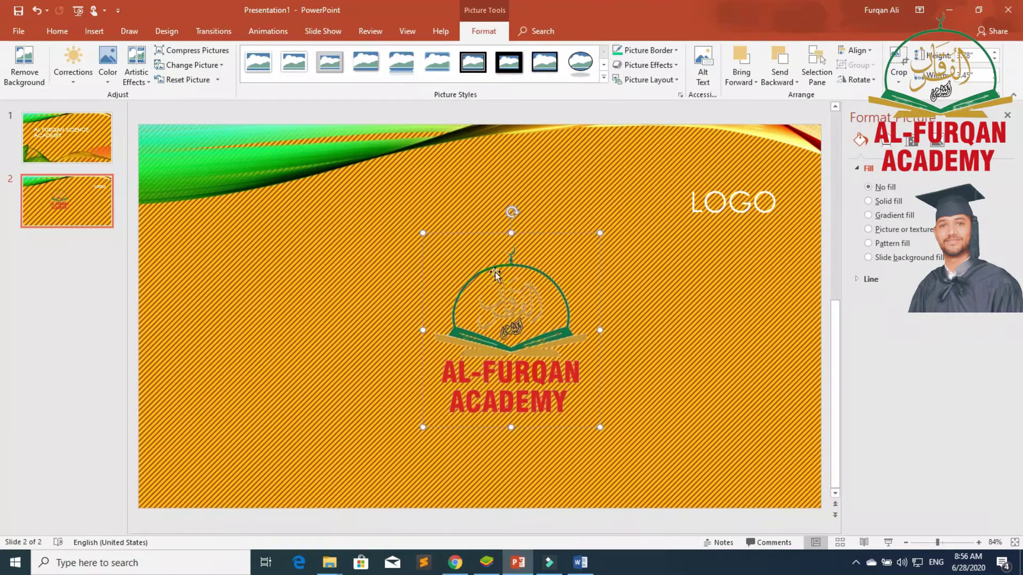
{"action": "left_click", "coordinate": [435, 58]}
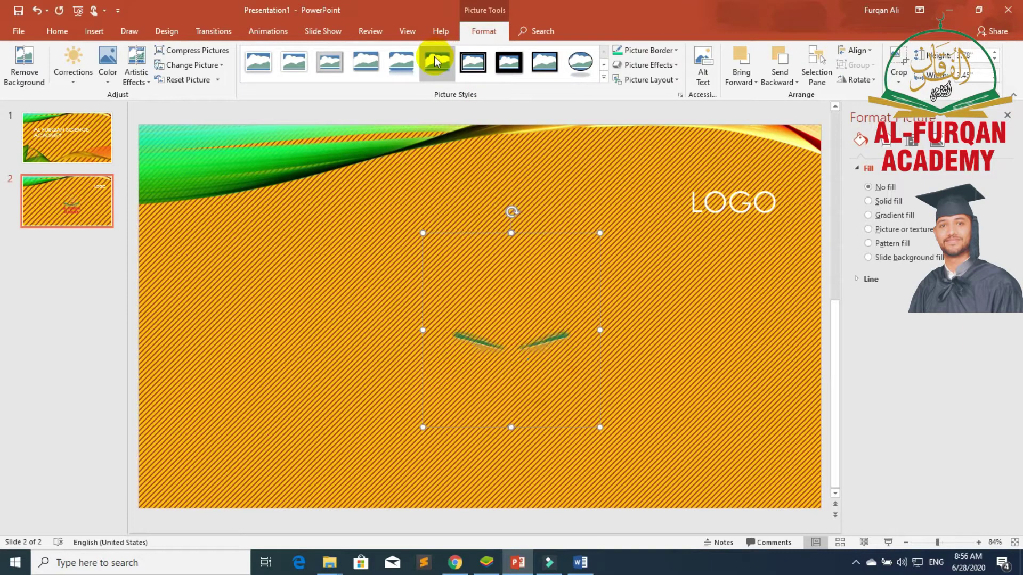
{"action": "left_click", "coordinate": [465, 66]}
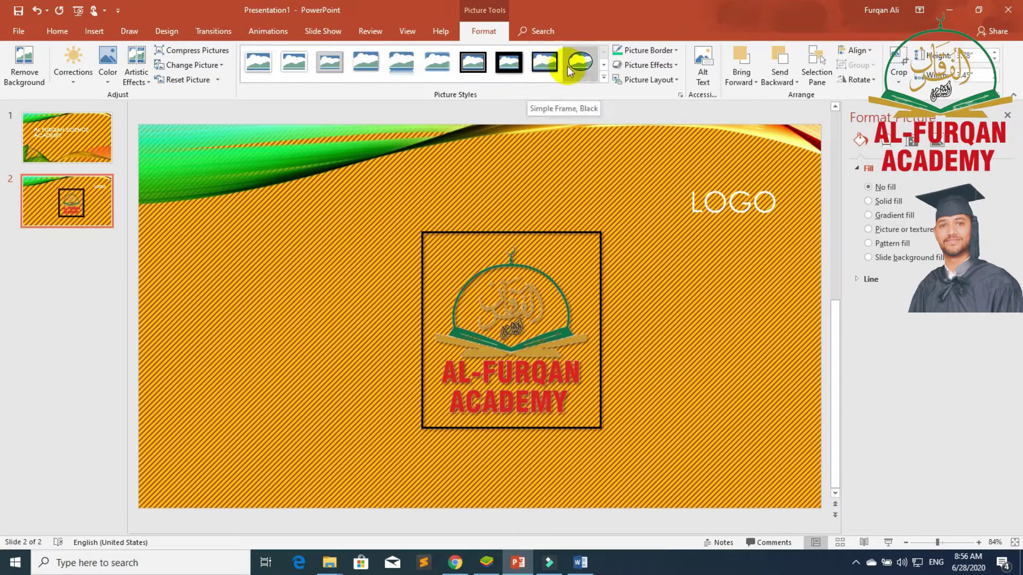
{"action": "left_click", "coordinate": [484, 60]}
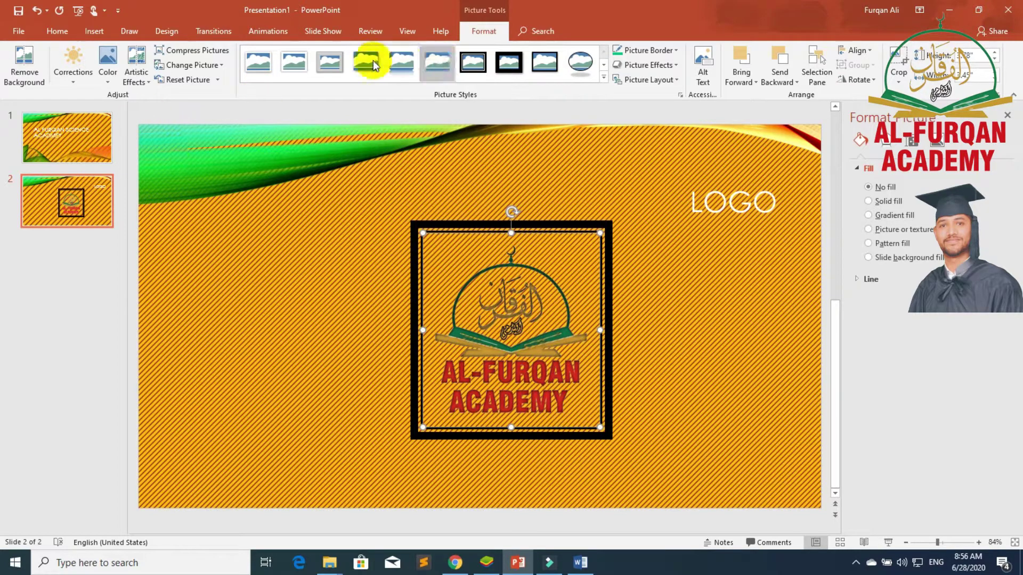
- Centre the LOGO title at the top and lower the logo beneath it
{"action": "left_click", "coordinate": [184, 33]}
{"action": "left_click", "coordinate": [221, 36]}
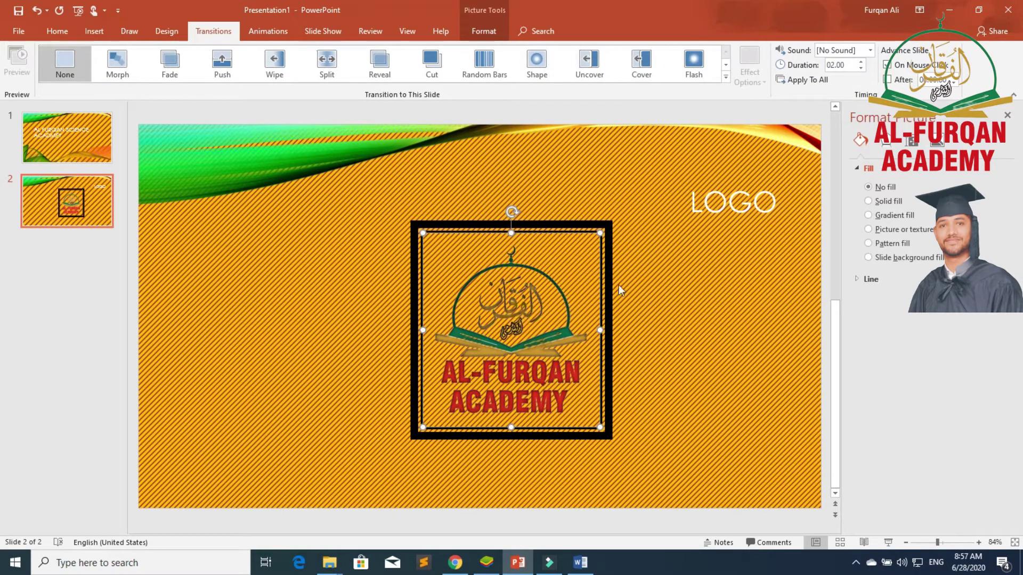
{"action": "left_click", "coordinate": [701, 205]}
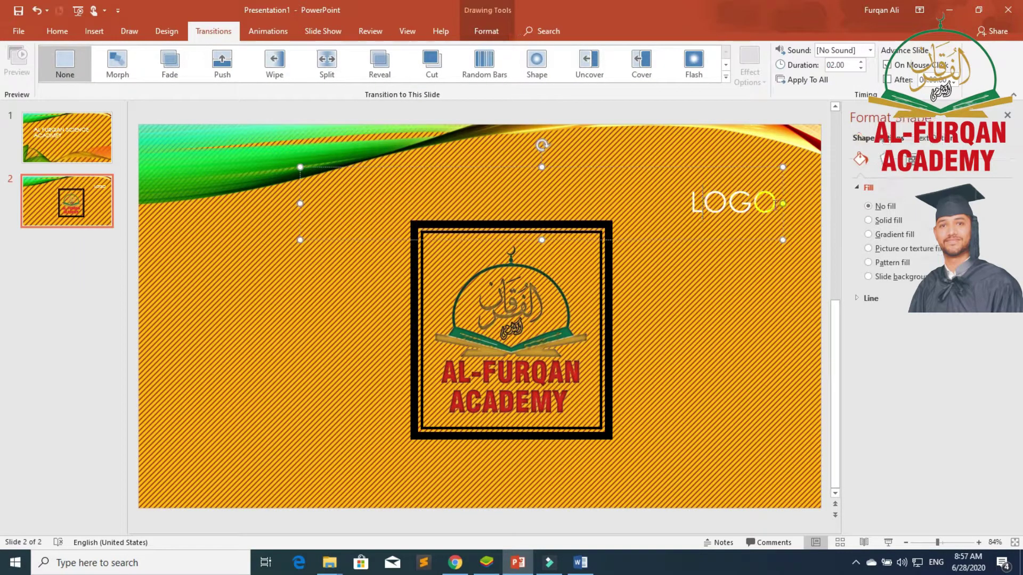
{"action": "left_click_drag", "start_coordinate": [776, 208], "coordinate": [545, 206]}
{"action": "left_click_drag", "start_coordinate": [531, 294], "coordinate": [530, 333]}
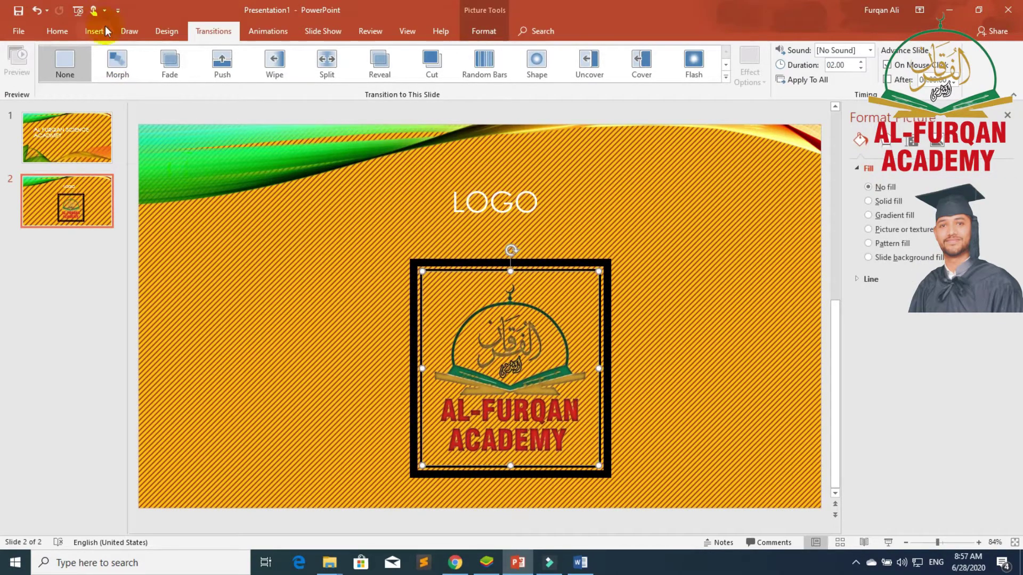
{"action": "left_click", "coordinate": [59, 30]}
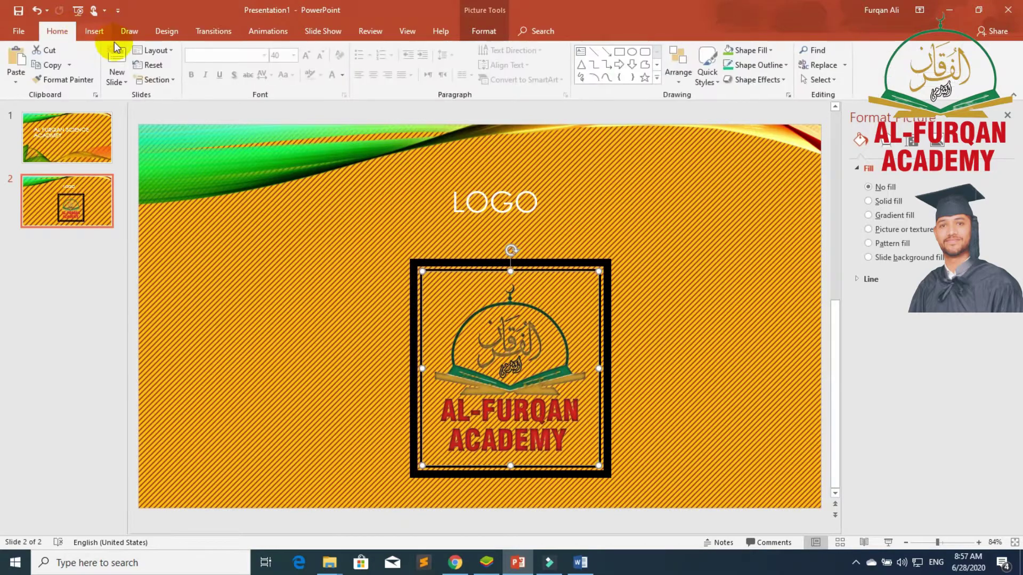
- Add a third Title and Content slide and select its title placeholder
{"action": "left_click", "coordinate": [117, 79]}
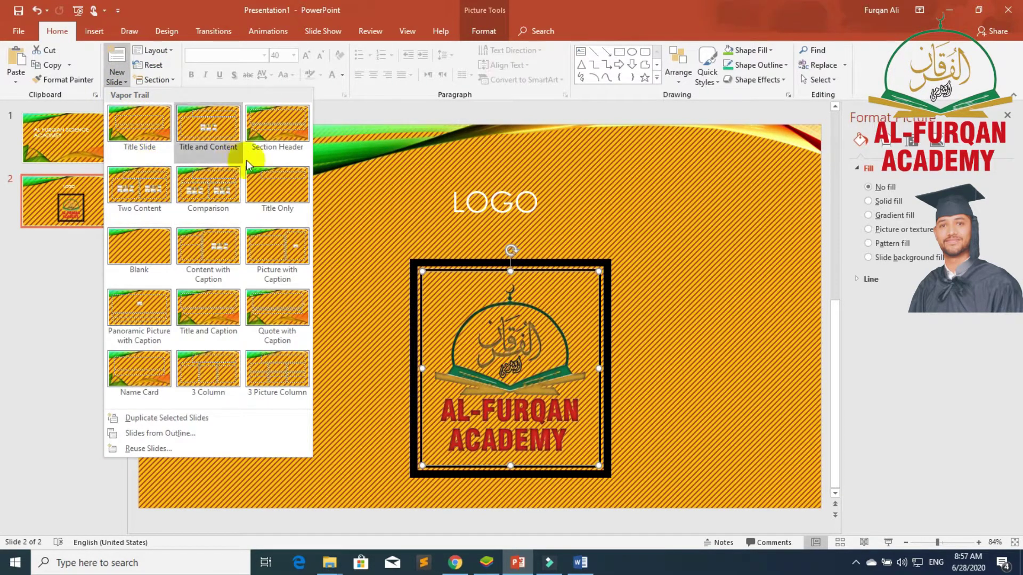
{"action": "left_click", "coordinate": [213, 133]}
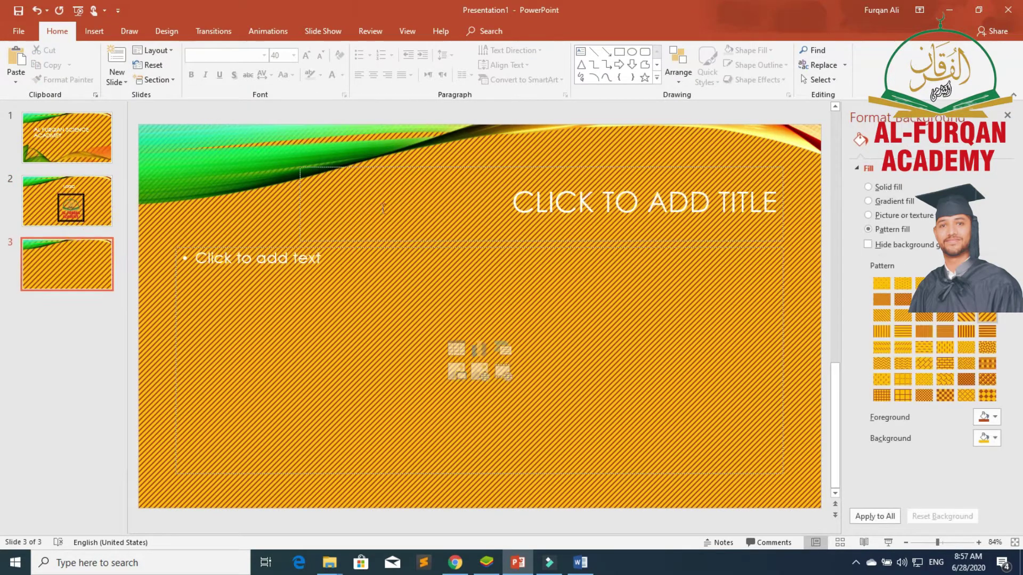
{"action": "left_click", "coordinate": [445, 225]}
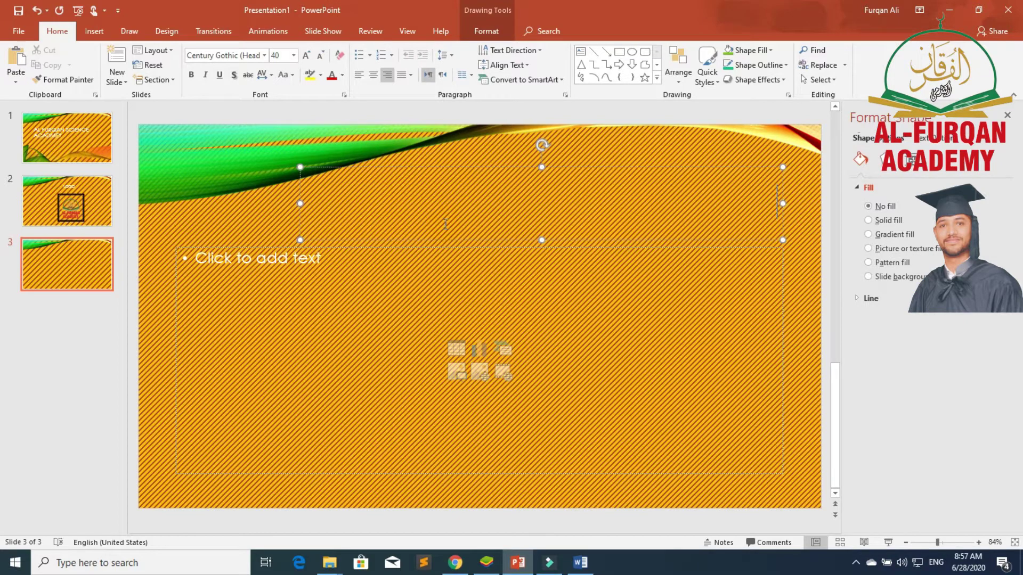
- Type the title ADDRESS, correcting typos until it reads correctly
{"action": "type", "text": "A"}
{"action": "type", "text": "DDRESS"}
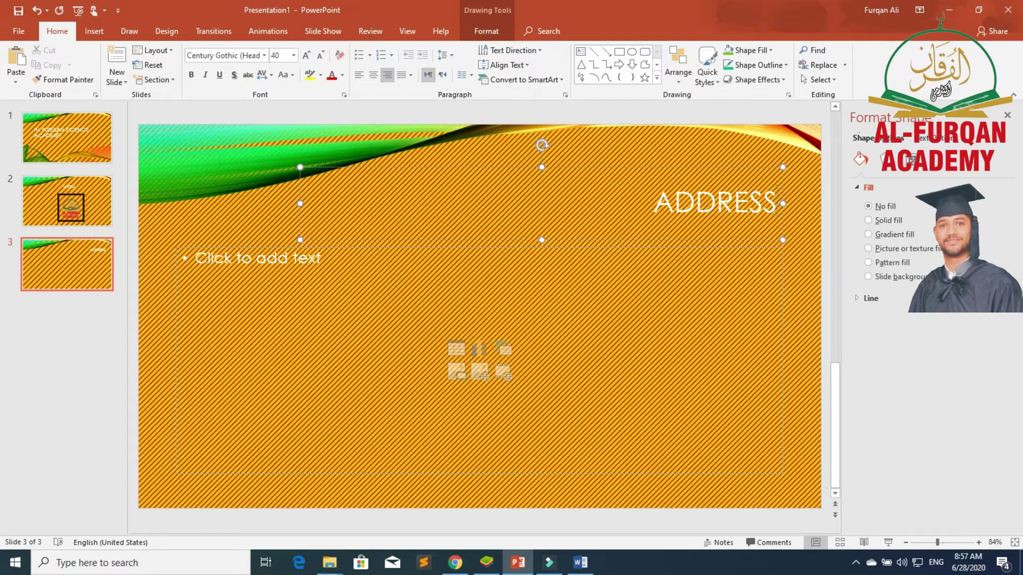
{"action": "key", "text": "BackSpace"}
{"action": "key", "text": "BackSpace"}
{"action": "key", "text": "BackSpace"}
{"action": "key", "text": "BackSpace"}
{"action": "key", "text": "BackSpace"}
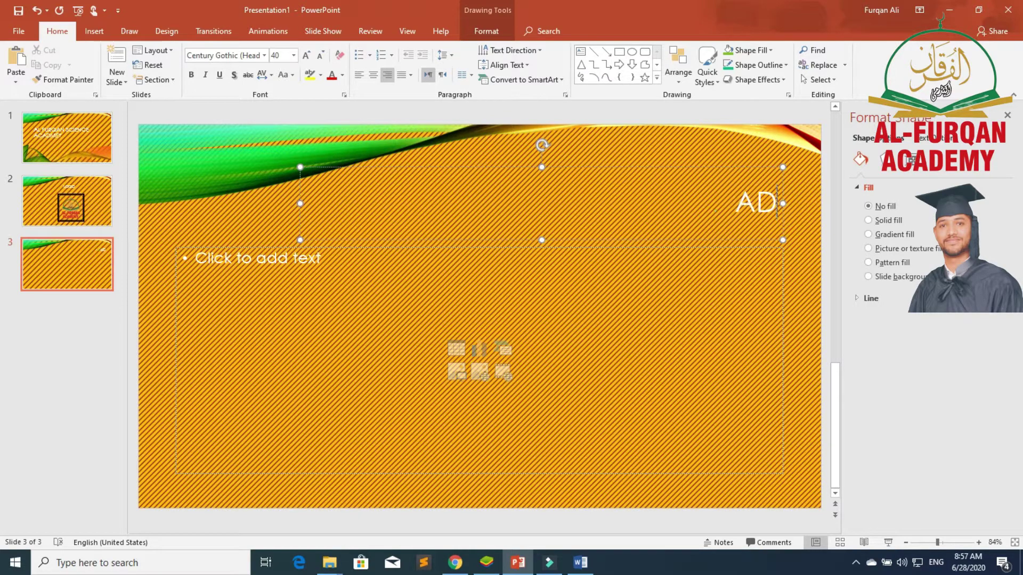
{"action": "type", "text": "E"}
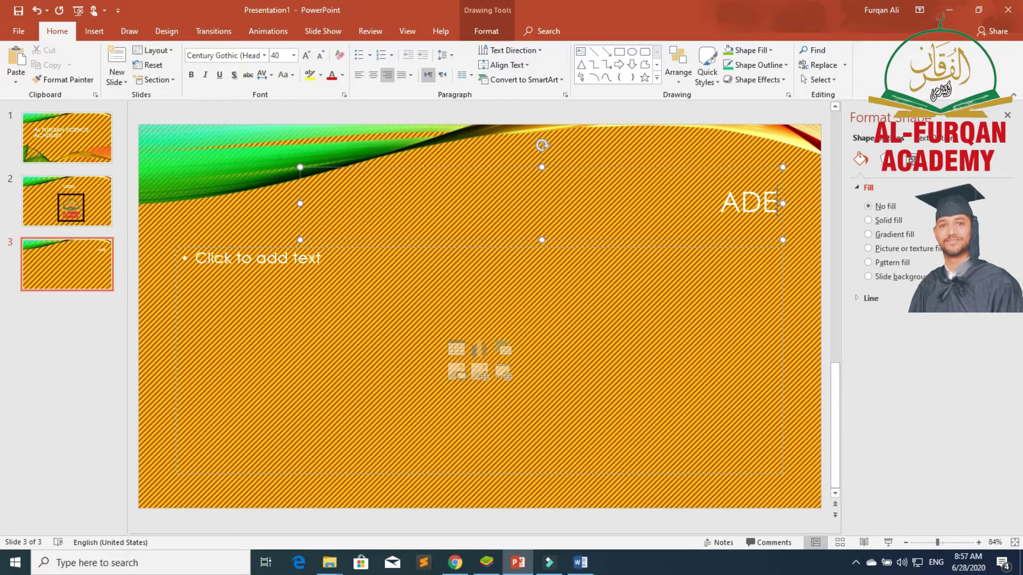
{"action": "key", "text": "BackSpace"}
{"action": "type", "text": "RSS"}
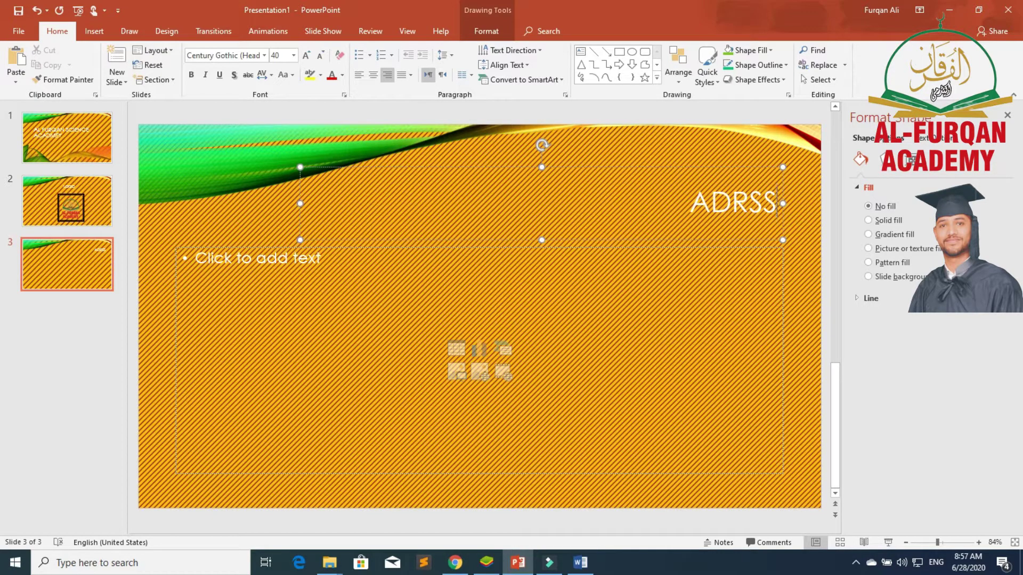
{"action": "key", "text": "BackSpace"}
{"action": "key", "text": "BackSpace"}
{"action": "key", "text": "BackSpace"}
{"action": "key", "text": "BackSpace"}
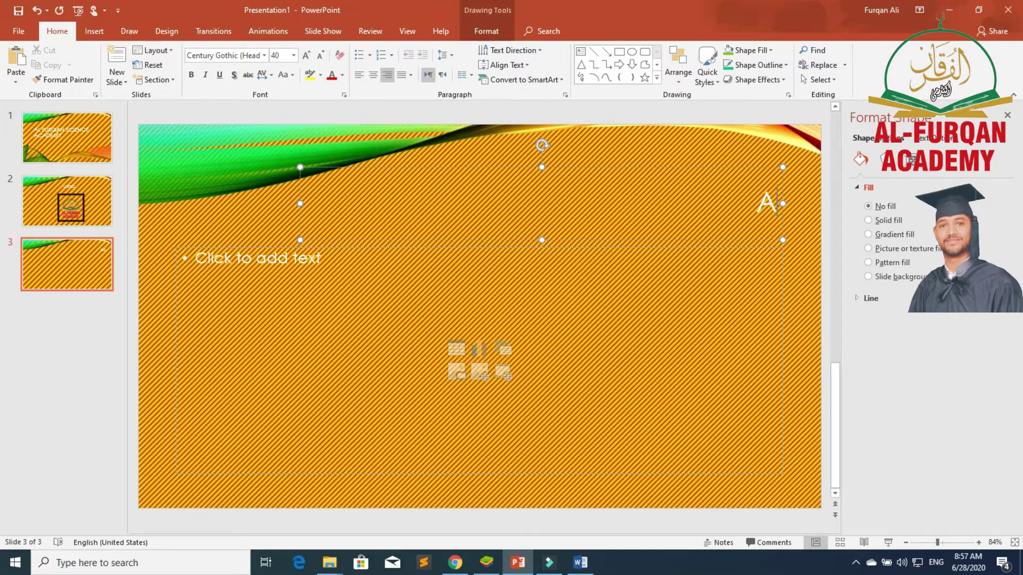
{"action": "type", "text": "A"}
{"action": "type", "text": "DD"}
{"action": "key", "text": "BackSpace"}
{"action": "key", "text": "BackSpace"}
{"action": "key", "text": "BackSpace"}
{"action": "key", "text": "BackSpace"}
{"action": "type", "text": "AS"}
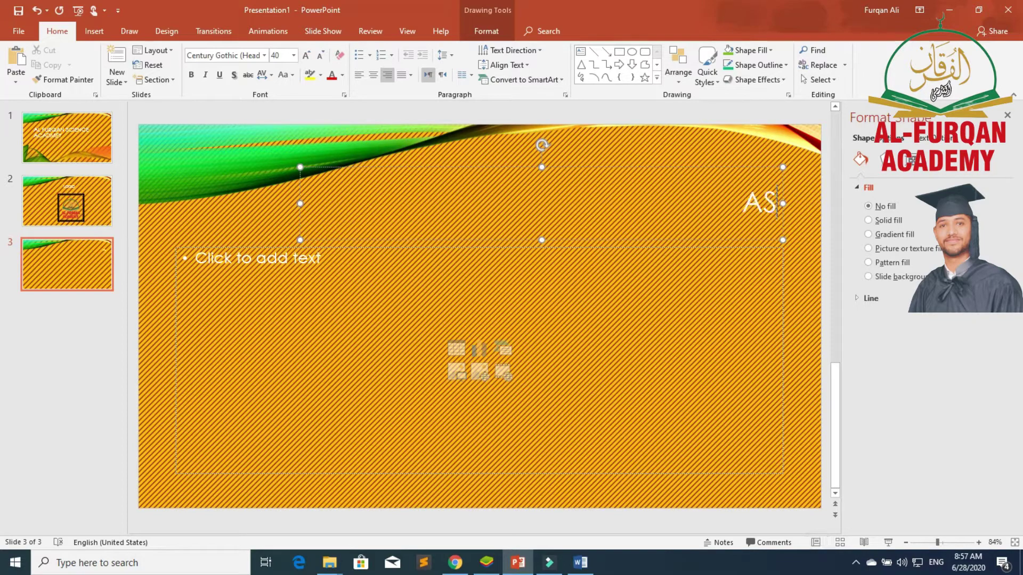
{"action": "type", "text": "S"}
{"action": "key", "text": "BackSpace"}
{"action": "key", "text": "BackSpace"}
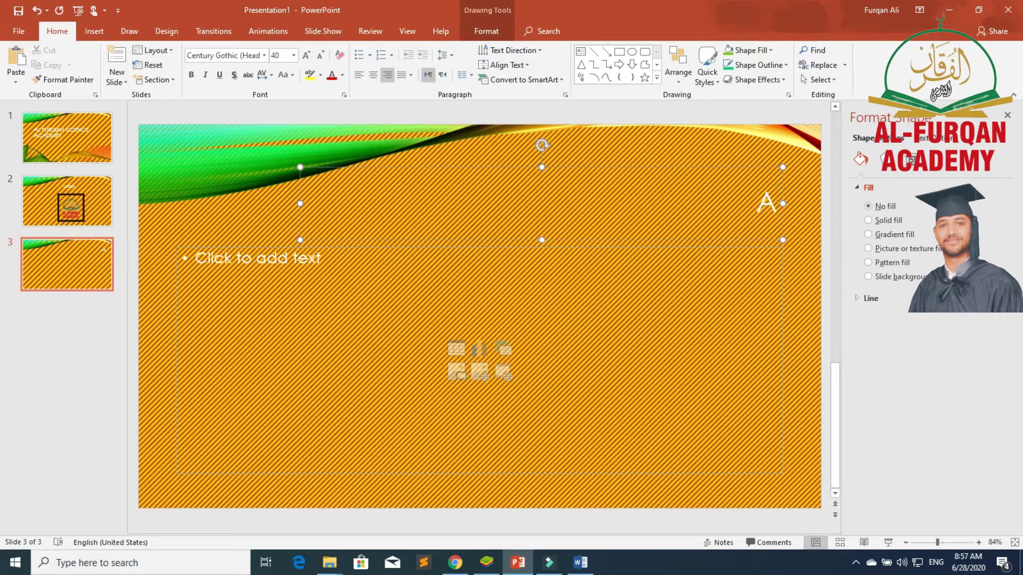
{"action": "type", "text": "DDRESS"}
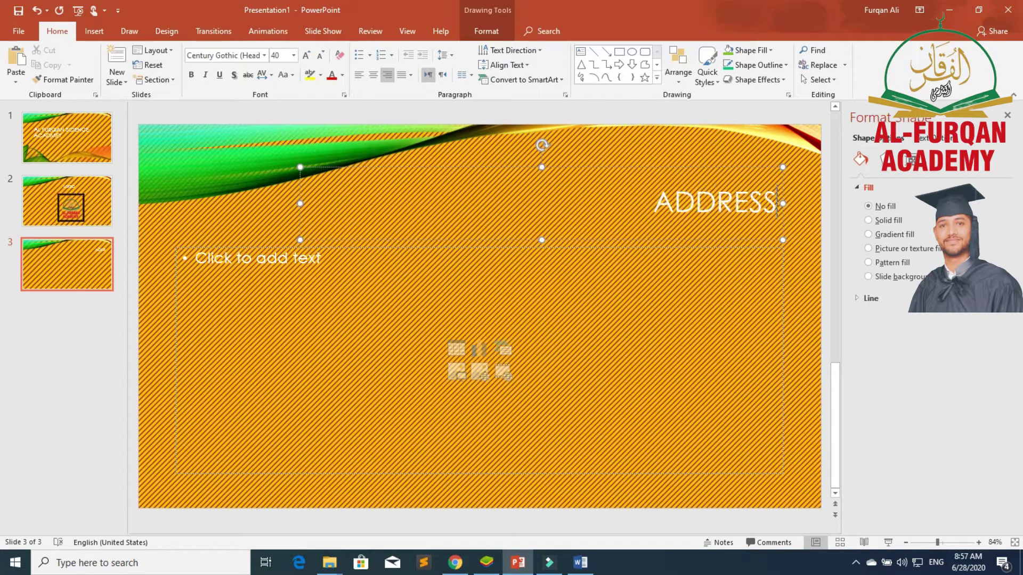
{"action": "left_click", "coordinate": [371, 270]}
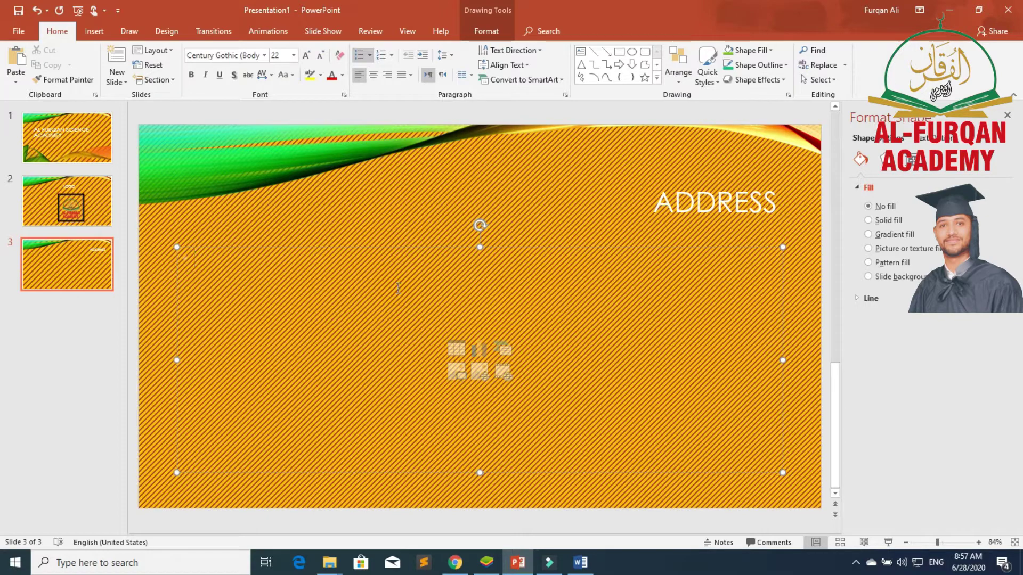
- Type the academy's Lahore street address as the first bullet on slide 3
{"action": "type", "text": "Mai"}
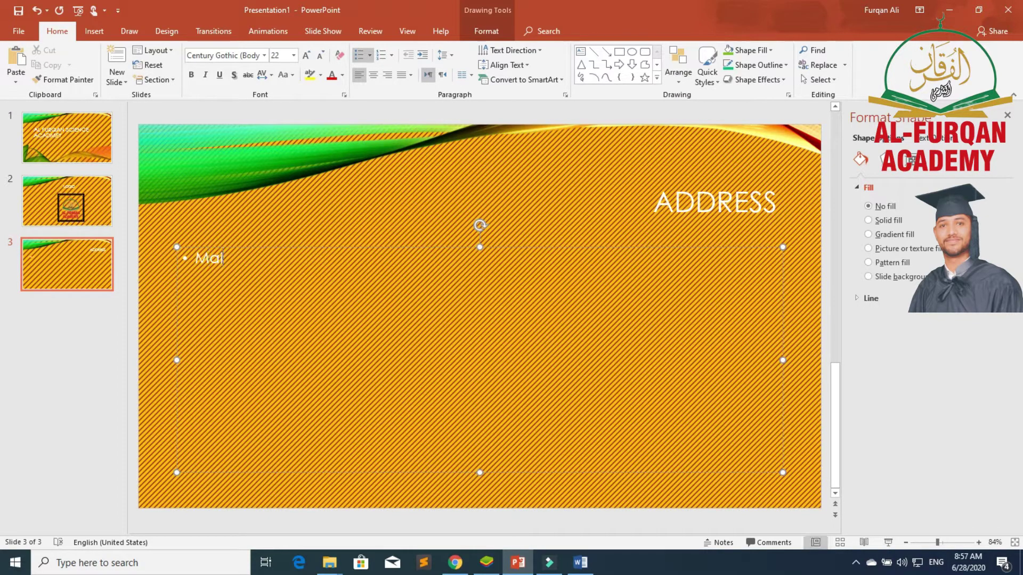
{"action": "type", "text": "n B"}
{"action": "type", "text": "azar"}
{"action": "type", "text": " A"}
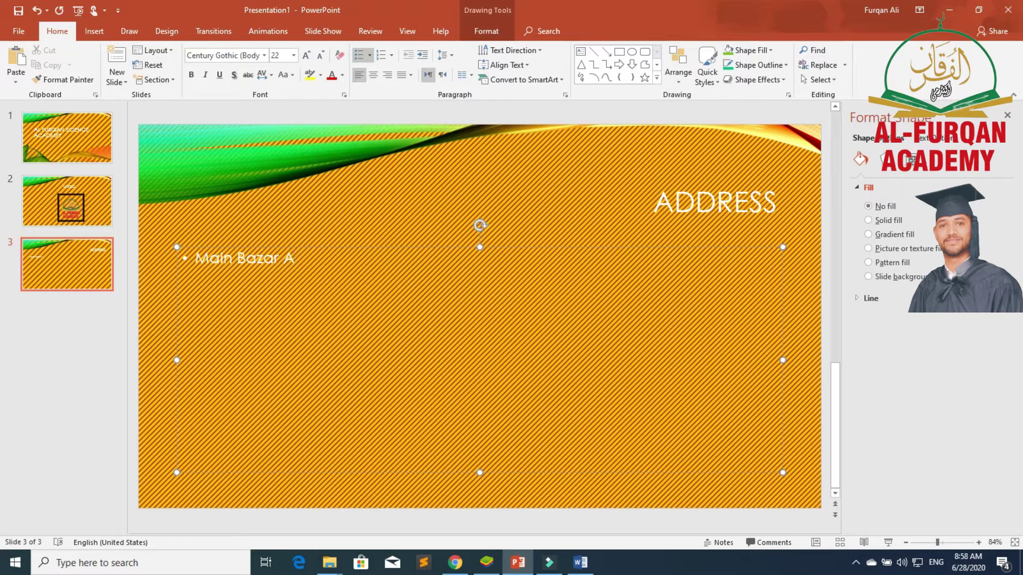
{"action": "type", "text": "tto"}
{"action": "type", "text": " K"}
{"action": "type", "text": "ay"}
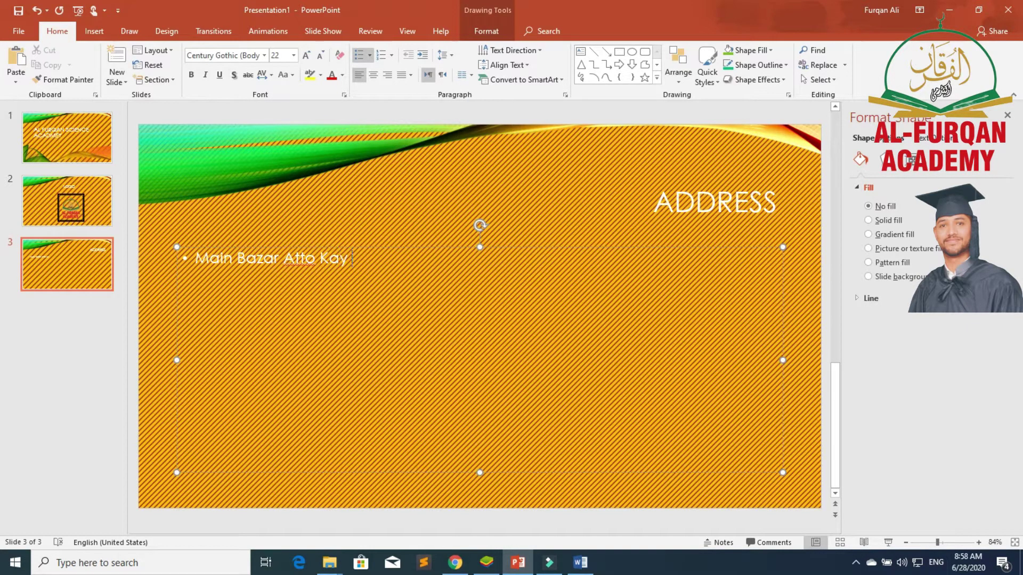
{"action": "type", "text": " Awan"}
{"action": "type", "text": " B"}
{"action": "type", "text": "at"}
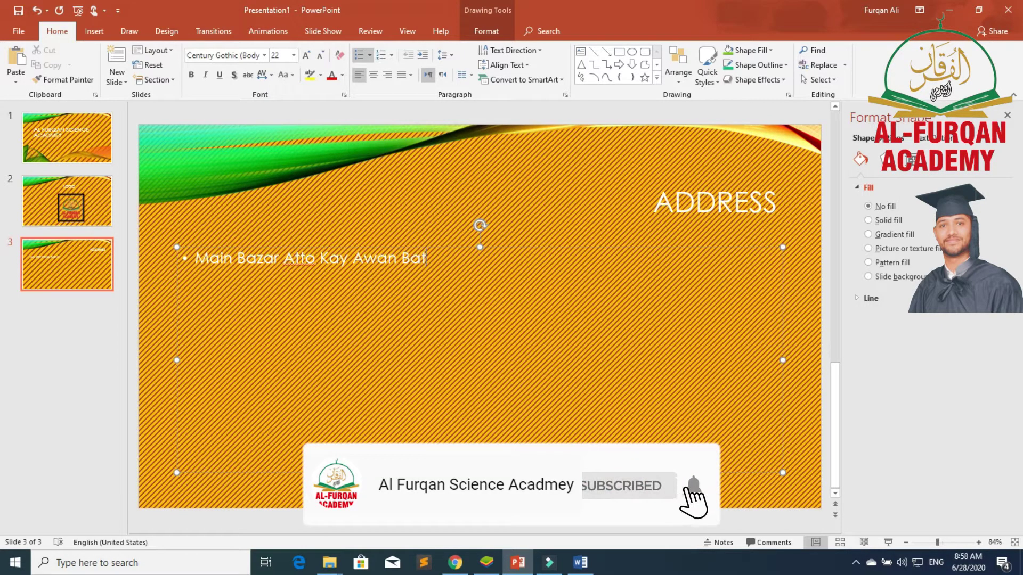
{"action": "type", "text": "a"}
{"action": "type", "text": " P"}
{"action": "type", "text": "ur"}
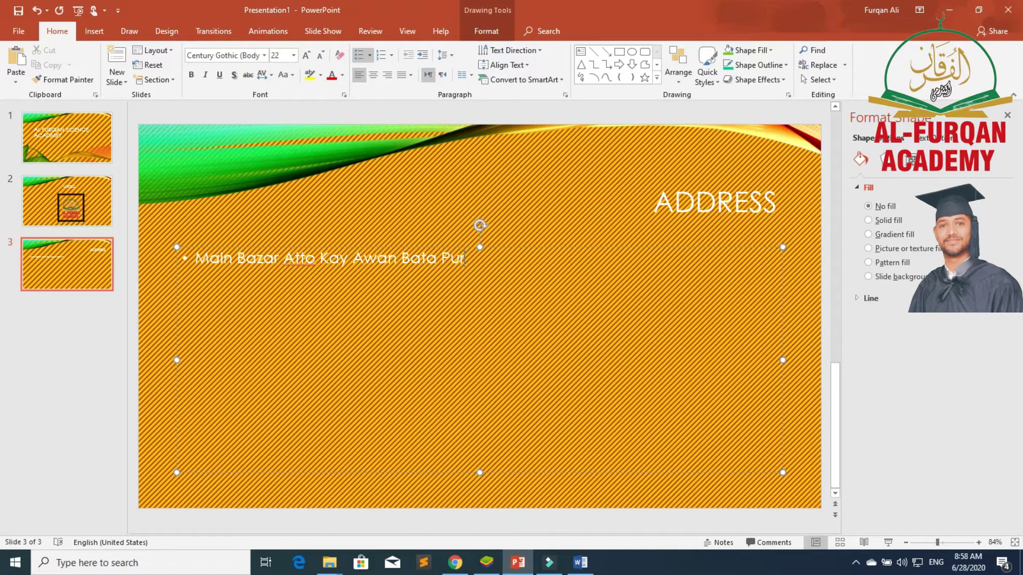
{"action": "type", "text": " L"}
{"action": "type", "text": "ah"}
{"action": "type", "text": "ore"}
- Centre the ADDRESS title and the address text, moving the address lower on the slide
{"action": "left_click", "coordinate": [712, 202]}
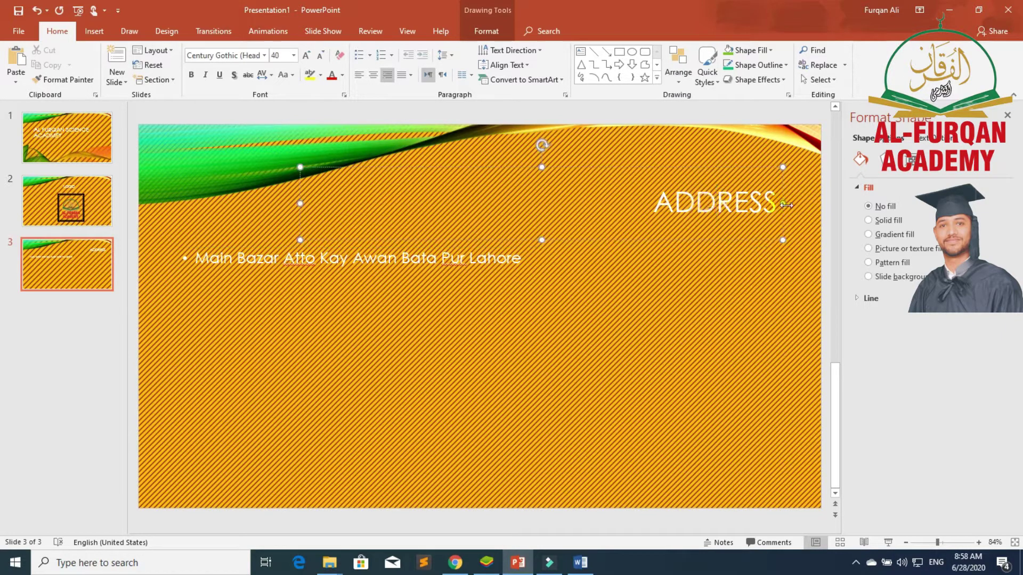
{"action": "left_click_drag", "start_coordinate": [782, 204], "coordinate": [552, 208]}
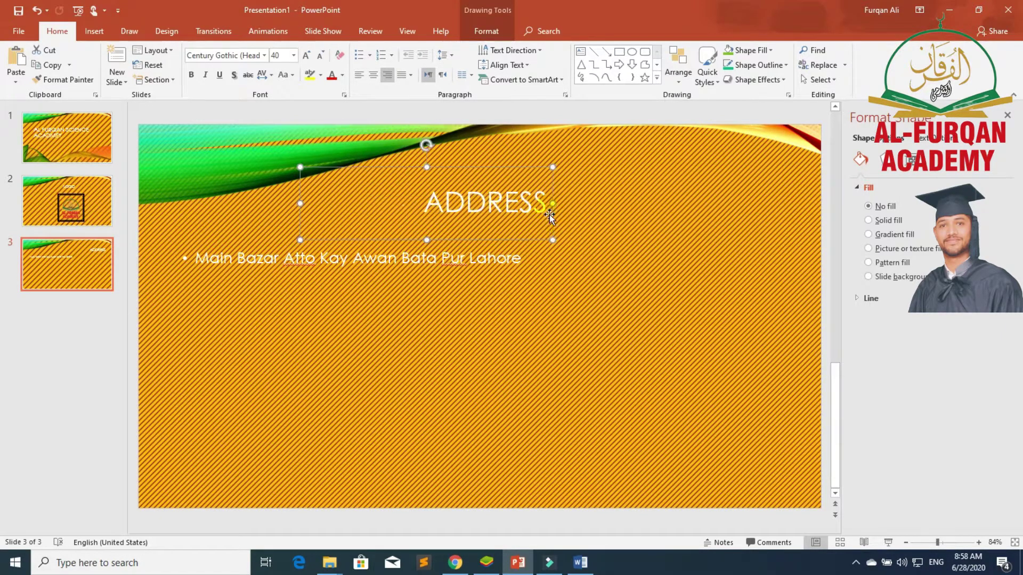
{"action": "left_click", "coordinate": [413, 273]}
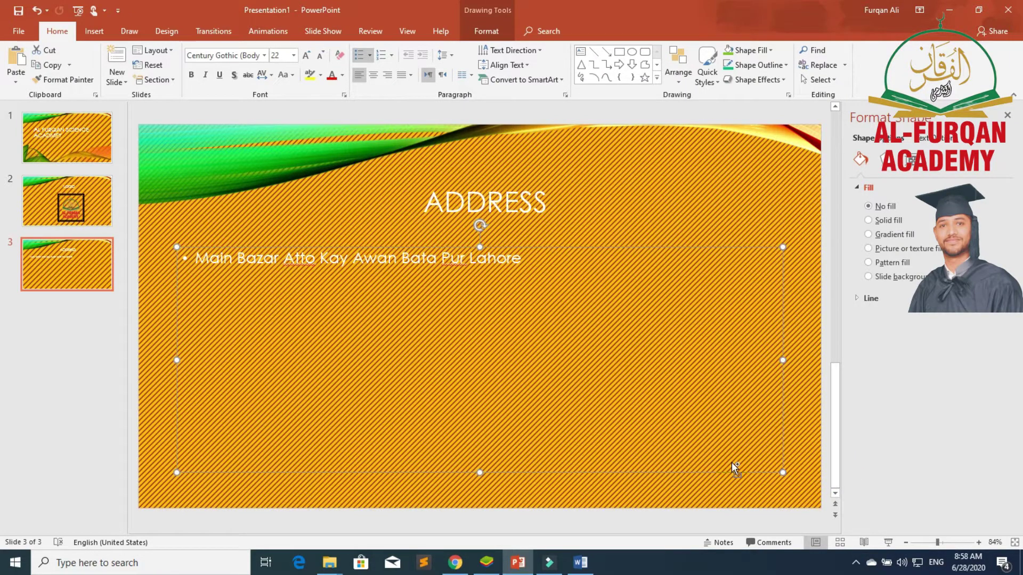
{"action": "key", "text": "ctrl+e"}
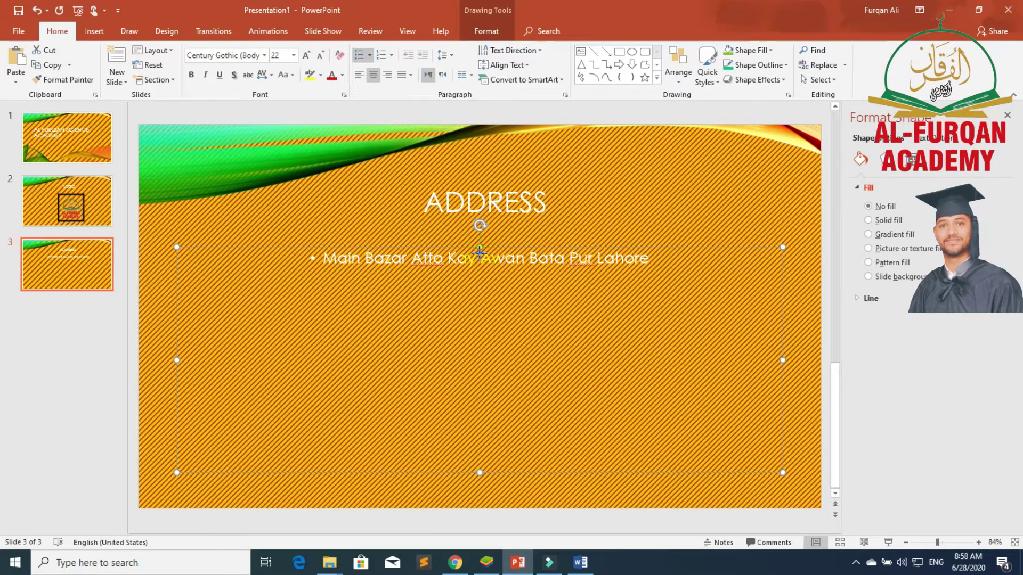
{"action": "left_click_drag", "start_coordinate": [479, 250], "coordinate": [480, 361]}
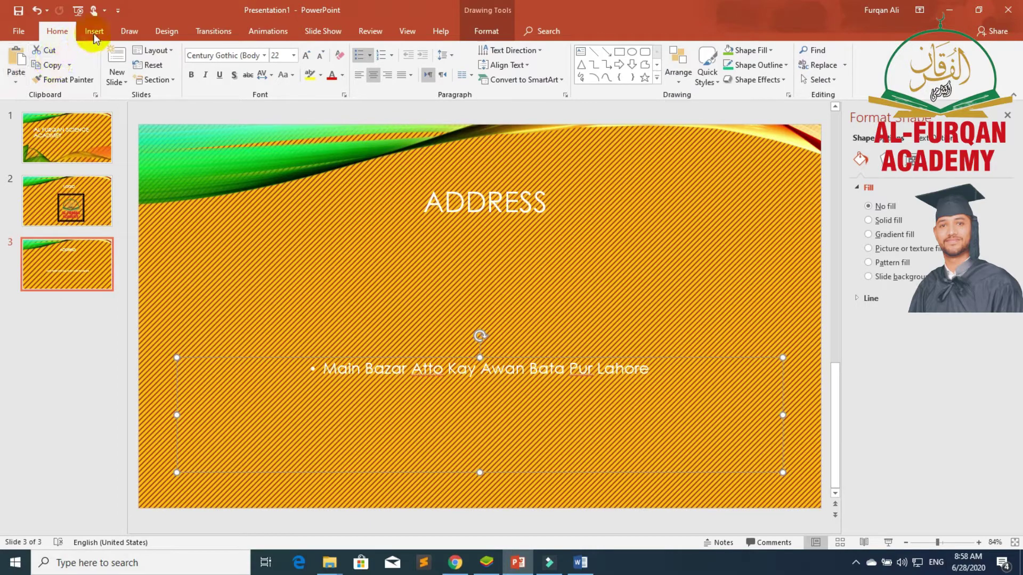
{"action": "left_click", "coordinate": [116, 79]}
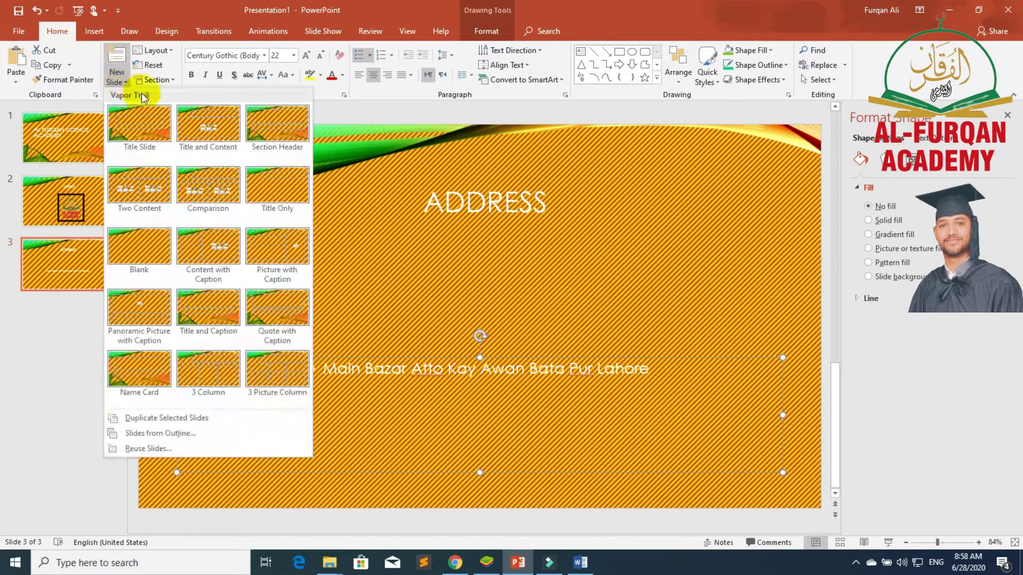
- Add a fourth Title and Content slide titled PRINCIPAL
{"action": "left_click", "coordinate": [219, 123]}
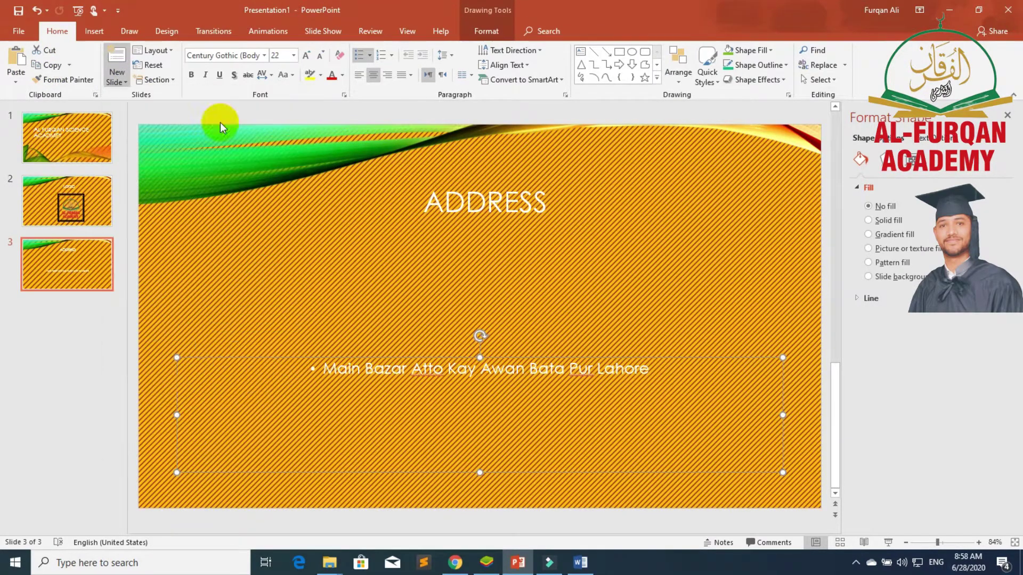
{"action": "left_click", "coordinate": [446, 235]}
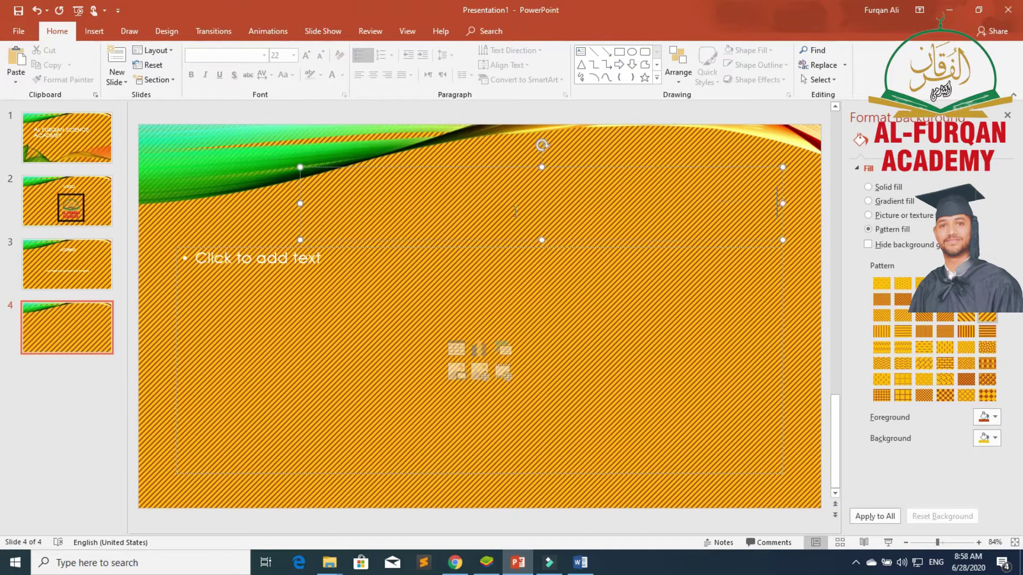
{"action": "type", "text": "P"}
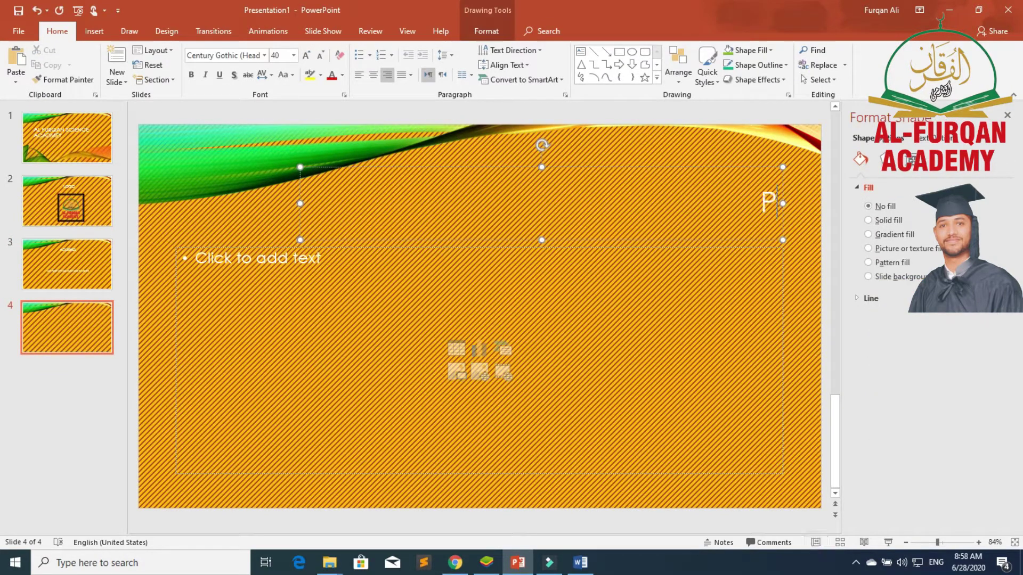
{"action": "type", "text": "R"}
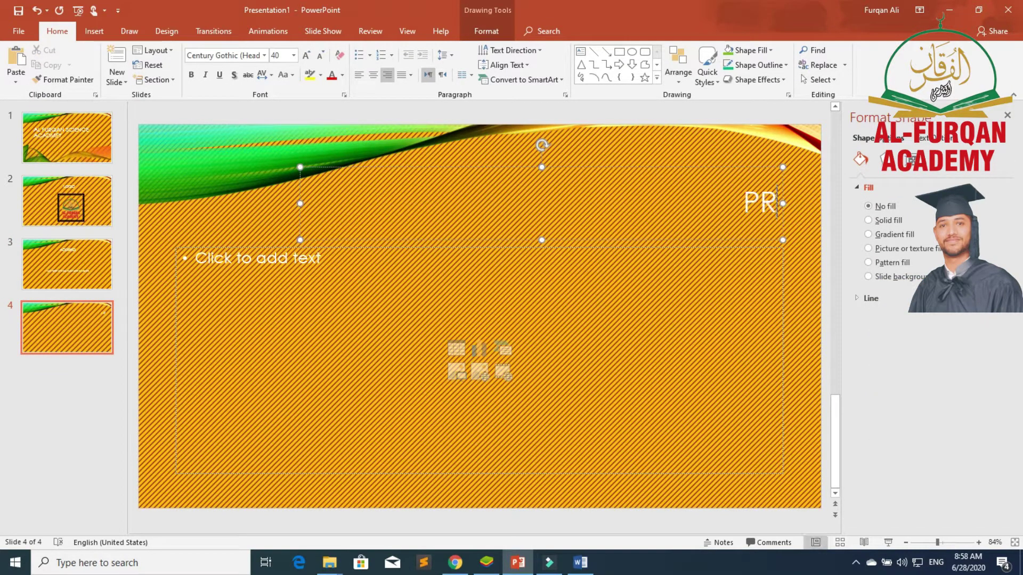
{"action": "type", "text": "INCI"}
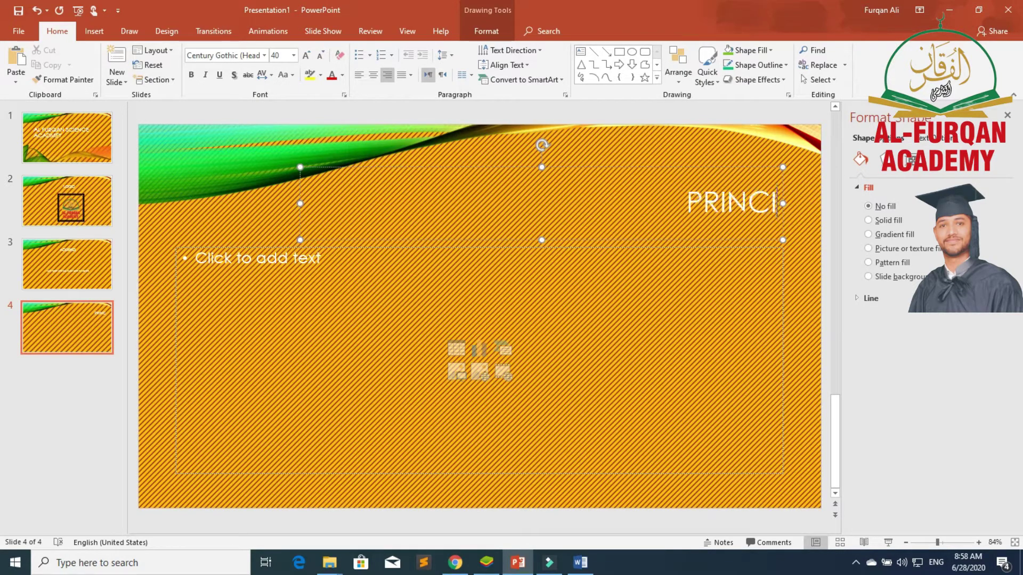
{"action": "type", "text": "PA"}
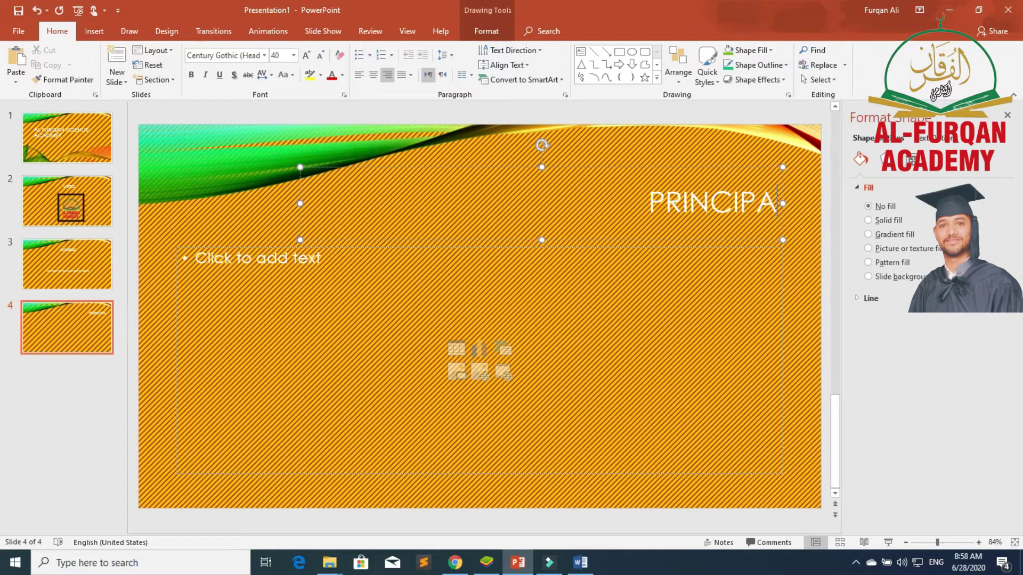
{"action": "type", "text": "L"}
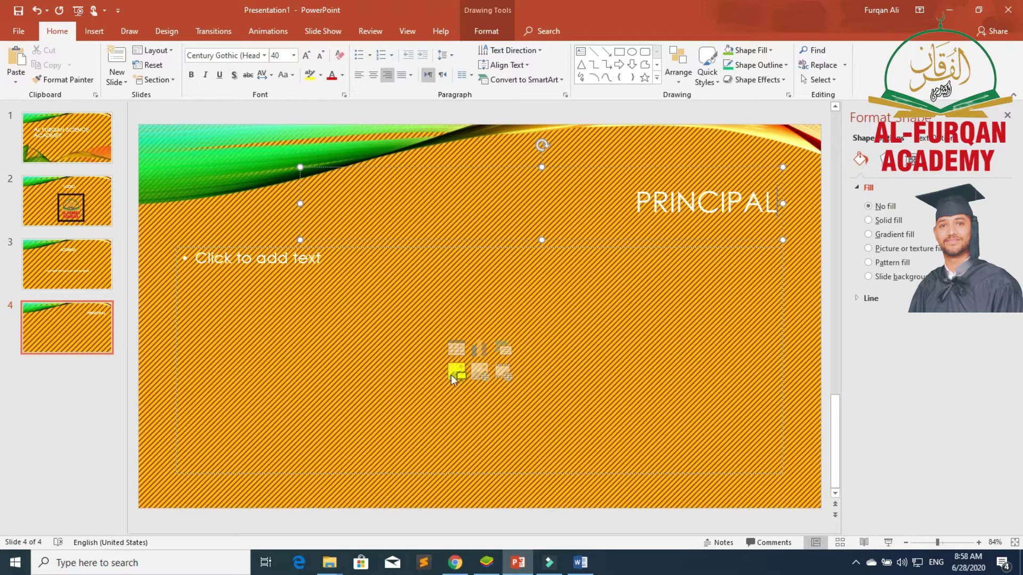
- Insert the principal's photo and centre the PRINCIPAL heading above it
{"action": "left_click", "coordinate": [451, 375]}
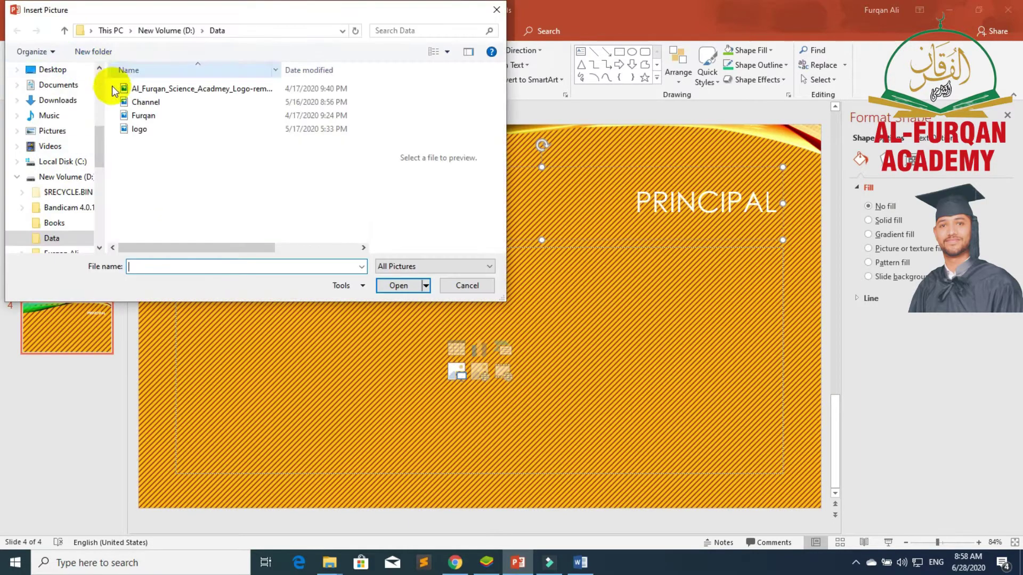
{"action": "left_click", "coordinate": [143, 115]}
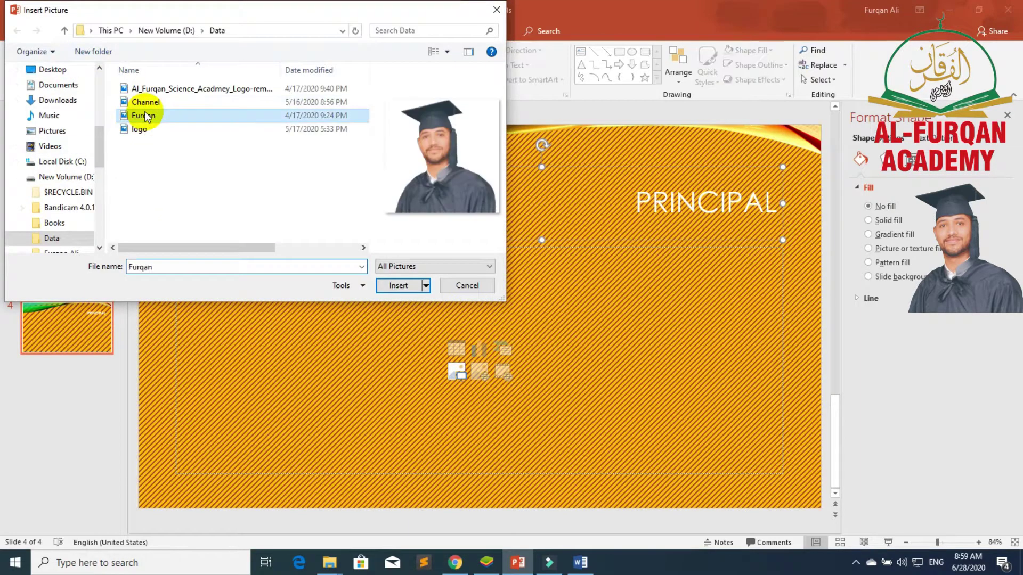
{"action": "left_click", "coordinate": [404, 288]}
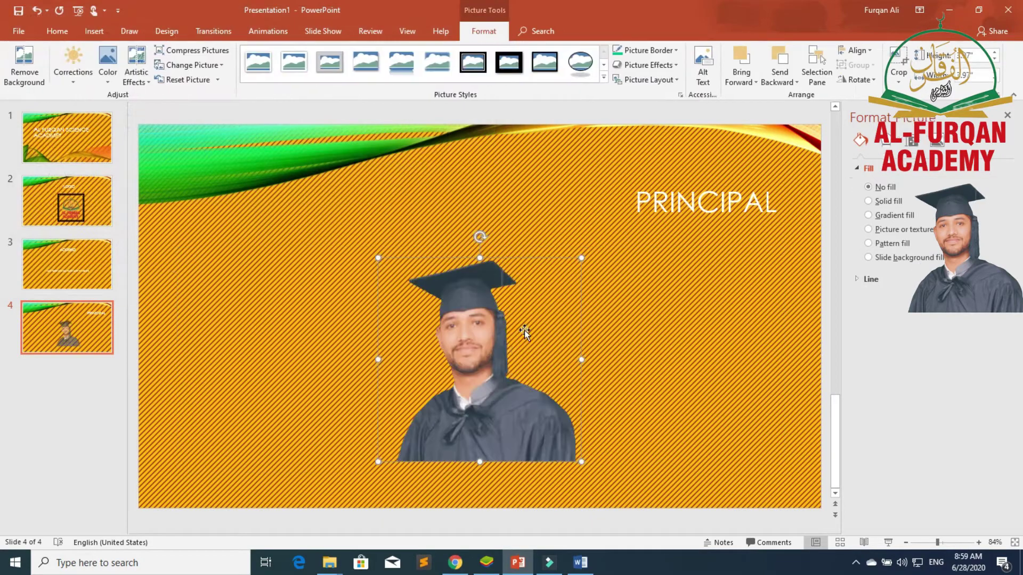
{"action": "left_click", "coordinate": [671, 201]}
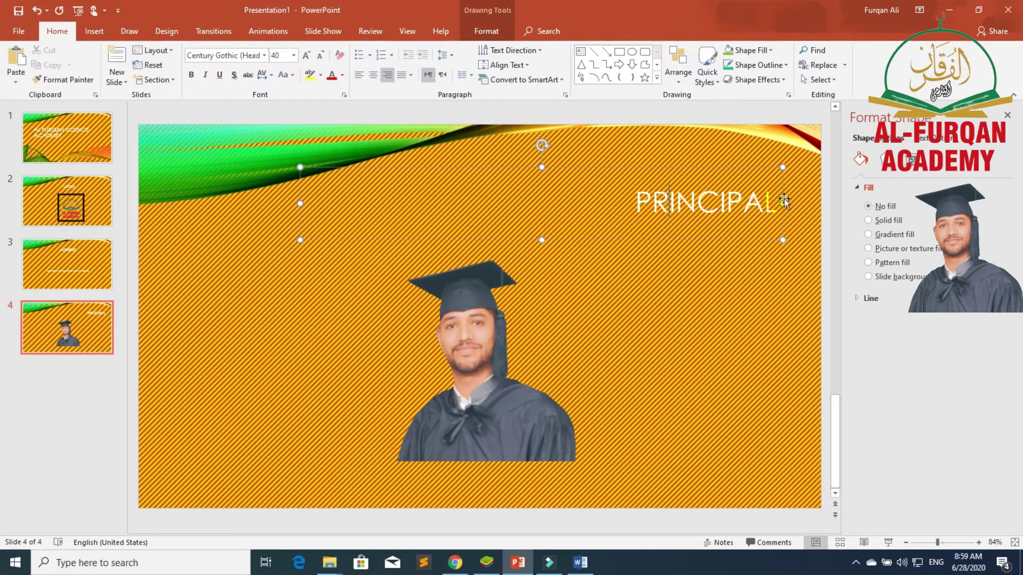
{"action": "left_click_drag", "start_coordinate": [785, 203], "coordinate": [506, 201]}
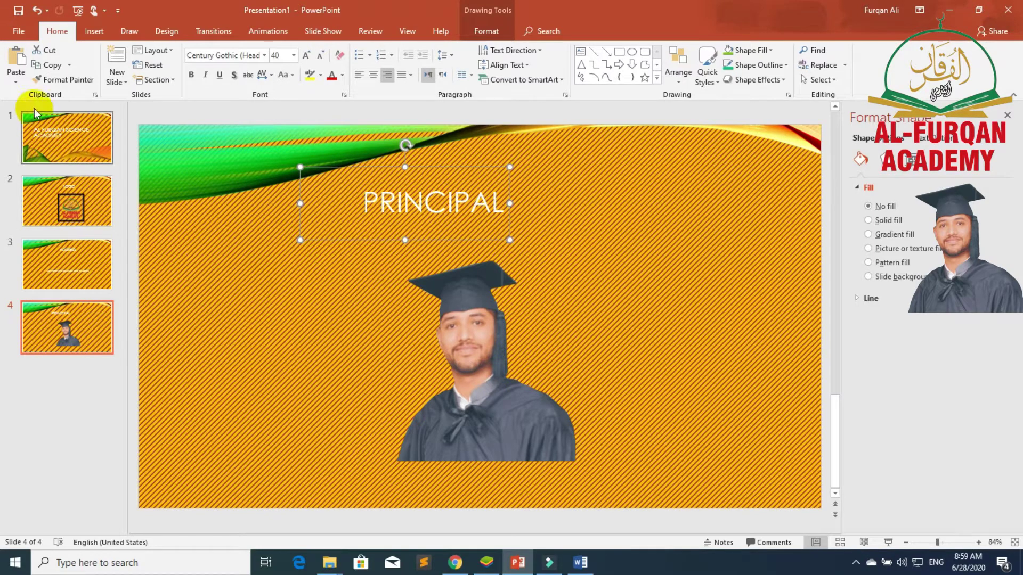
- On the title slide, preview the Flash, Cover, Uncover, Shape and Random Bars transitions
{"action": "left_click", "coordinate": [57, 138]}
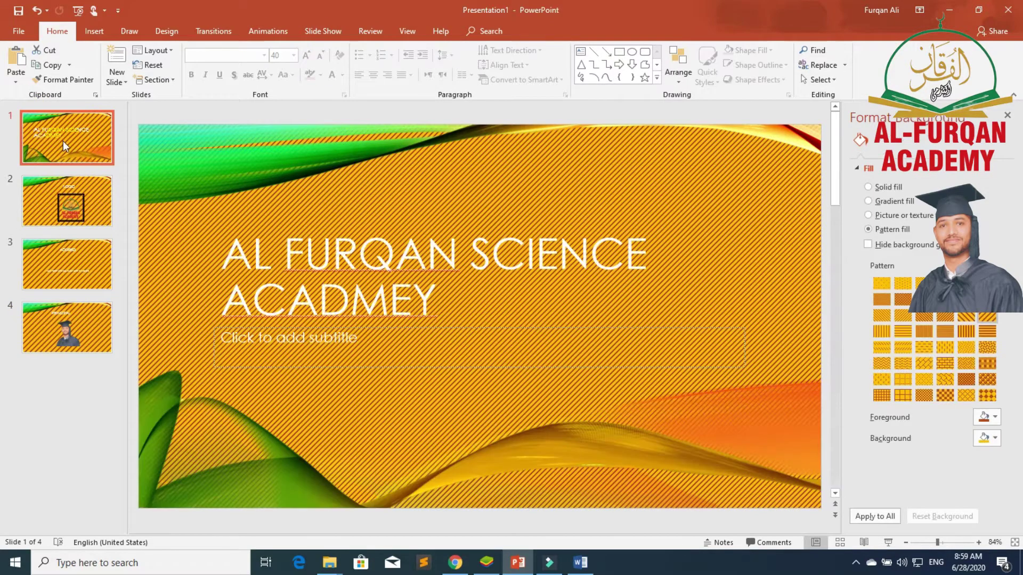
{"action": "left_click", "coordinate": [213, 28]}
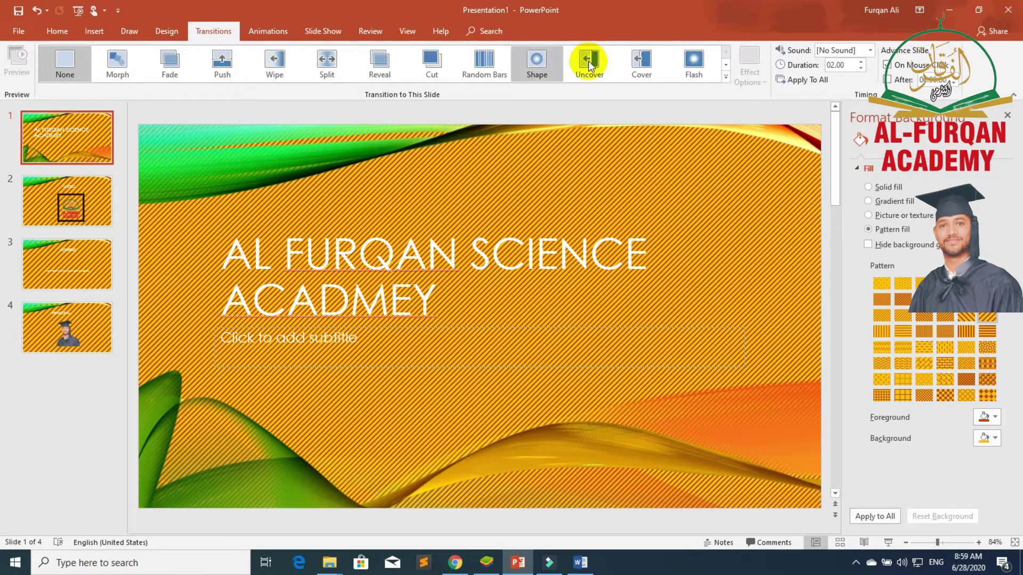
{"action": "left_click", "coordinate": [687, 61]}
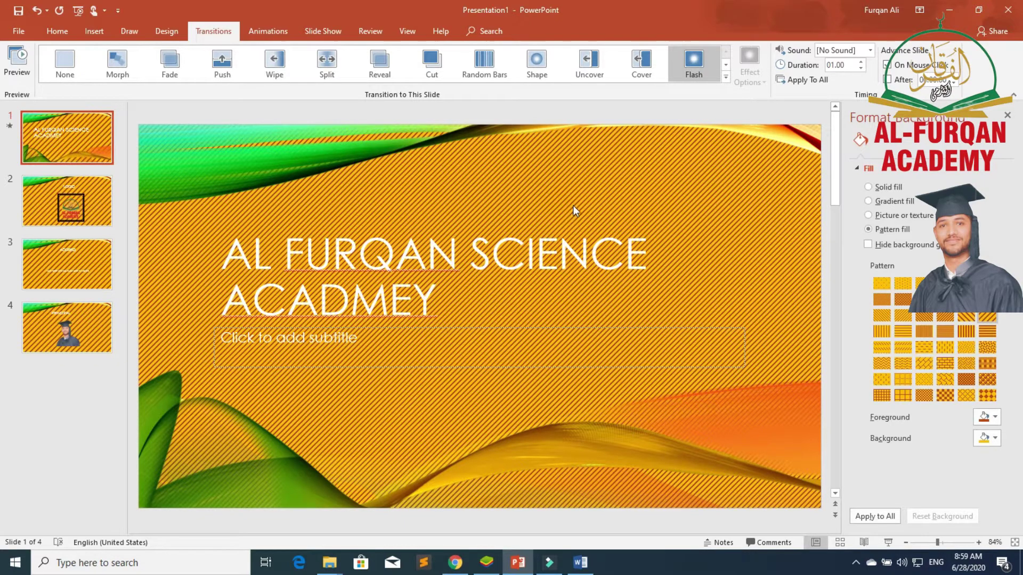
{"action": "left_click", "coordinate": [640, 72]}
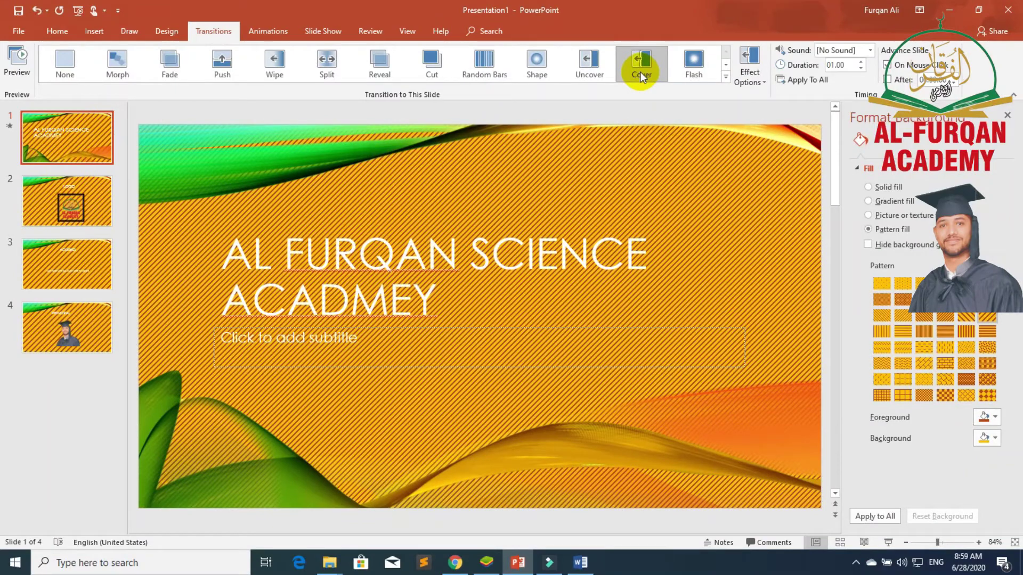
{"action": "left_click", "coordinate": [590, 69]}
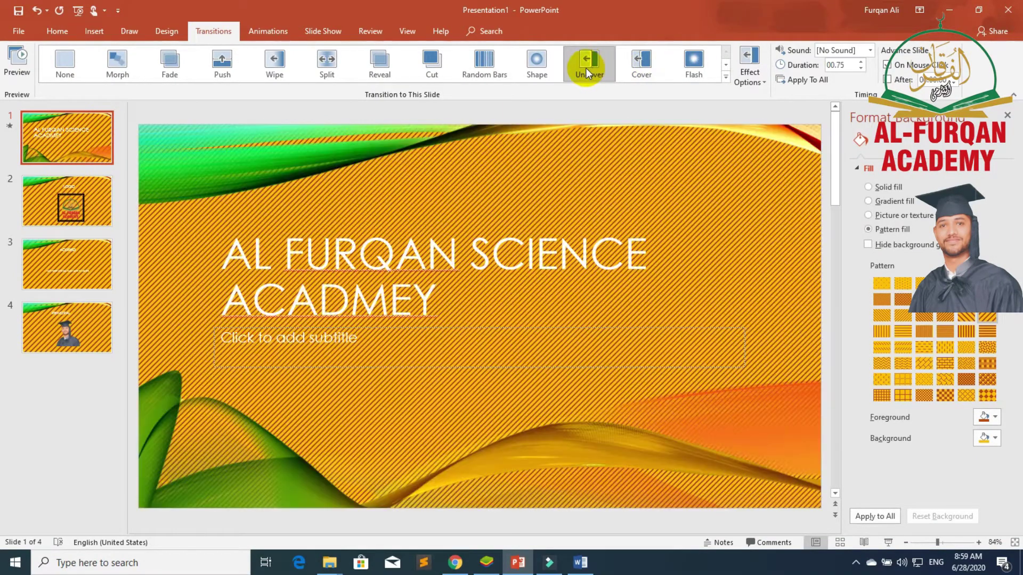
{"action": "left_click", "coordinate": [539, 65]}
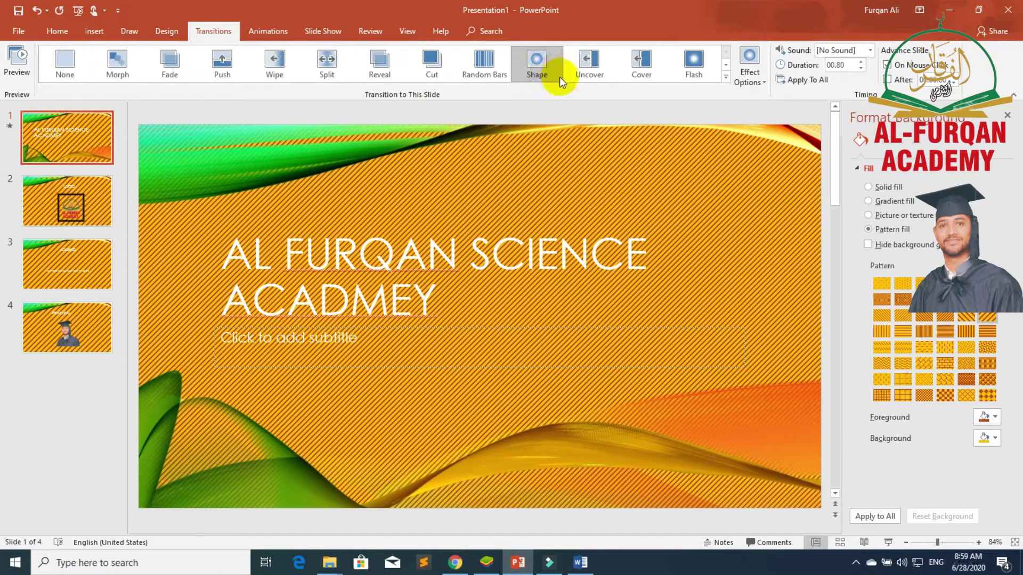
{"action": "left_click", "coordinate": [487, 70]}
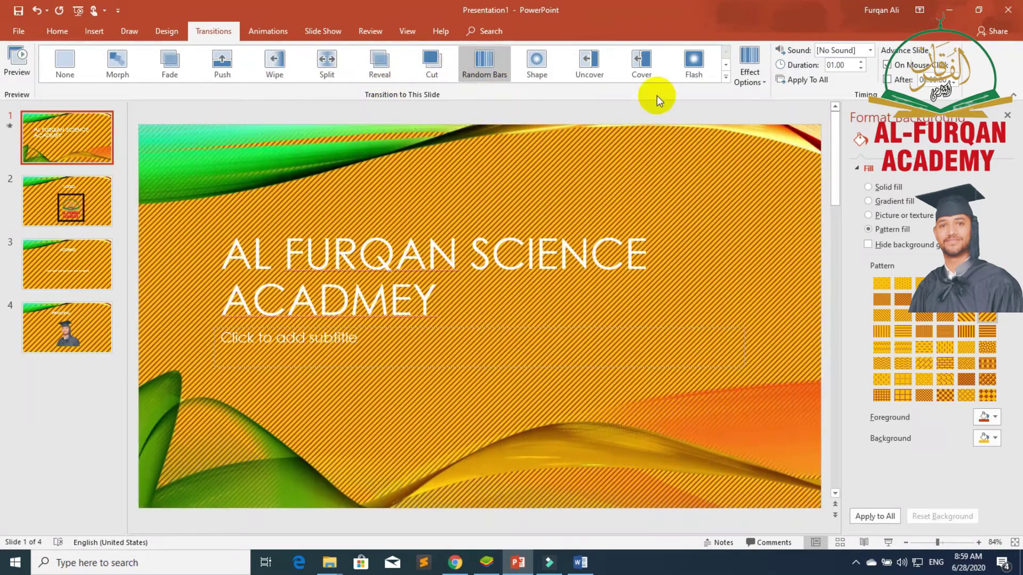
- Apply the Ferris Wheel transition, lasting 02.00 seconds, to the title slide
{"action": "left_click", "coordinate": [724, 79]}
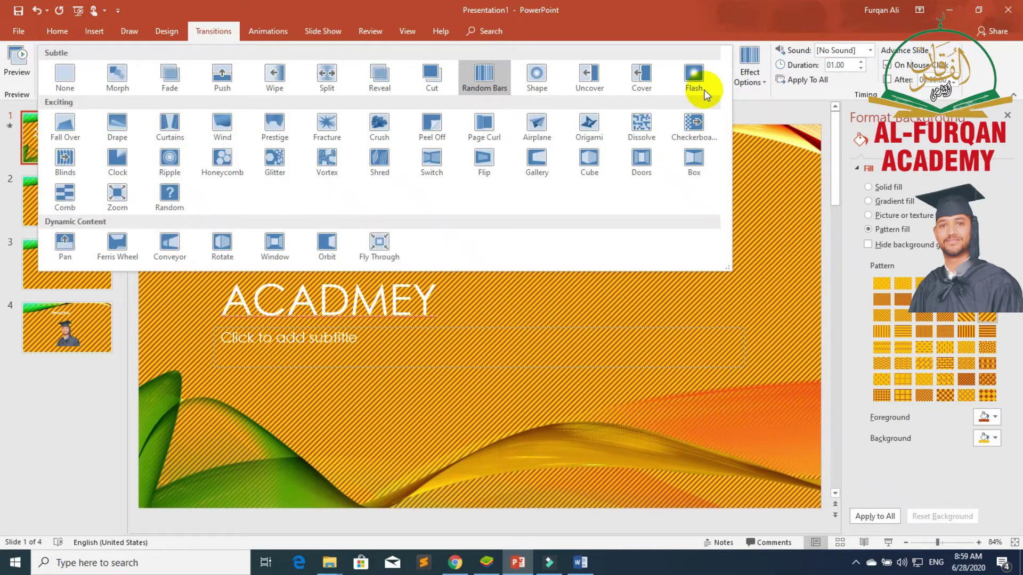
{"action": "left_click", "coordinate": [278, 241]}
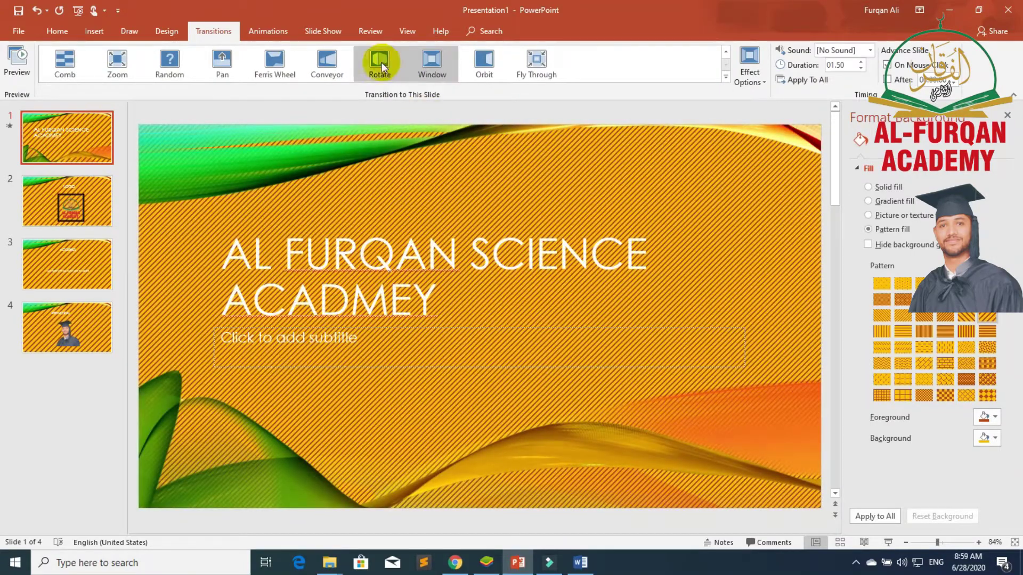
{"action": "left_click", "coordinate": [378, 64]}
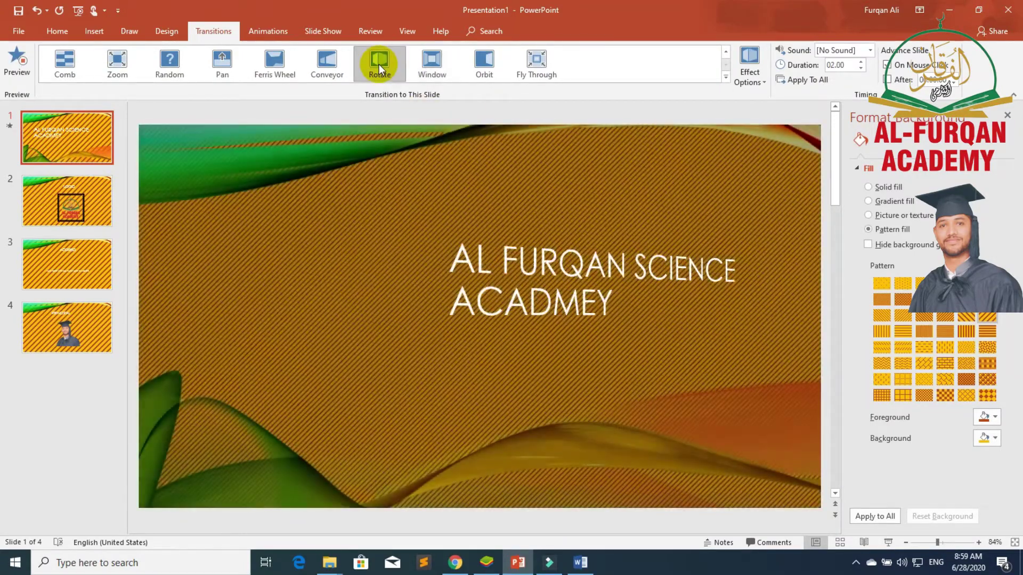
{"action": "left_click", "coordinate": [276, 63]}
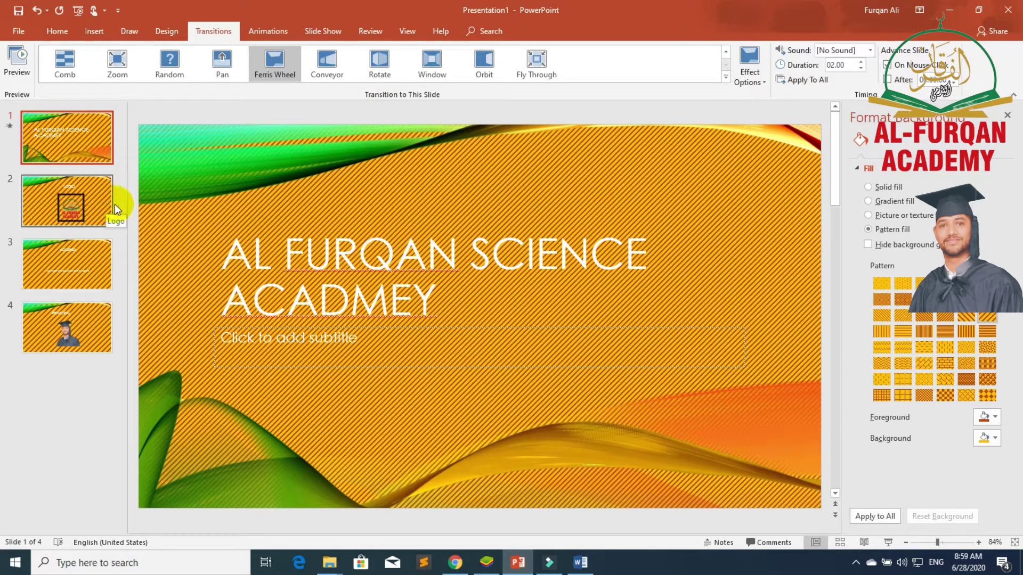
- Give slide 2, the LOGO slide, the Crush transition
{"action": "left_click", "coordinate": [53, 201]}
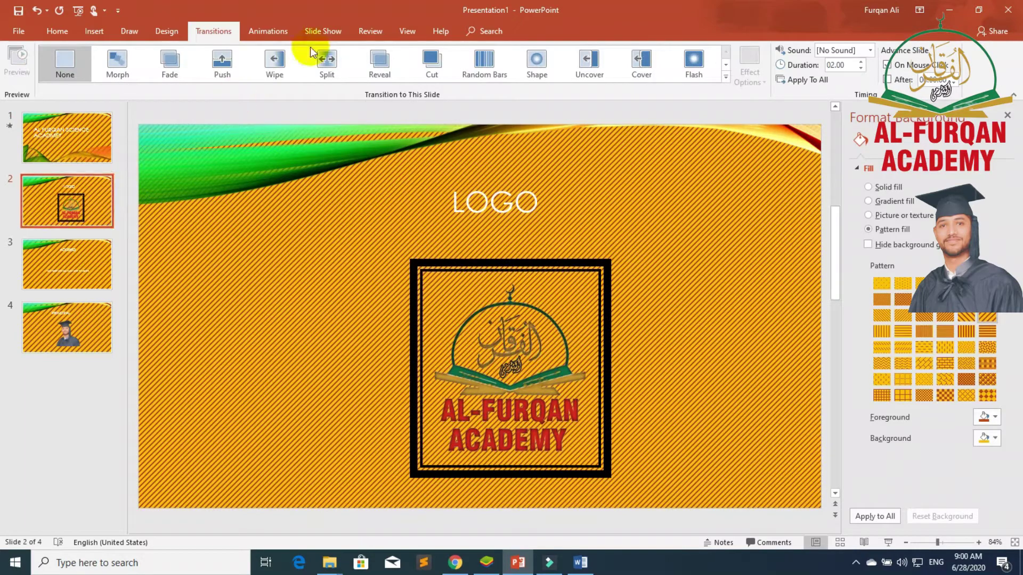
{"action": "left_click", "coordinate": [484, 63]}
{"action": "left_click", "coordinate": [698, 75]}
{"action": "left_click", "coordinate": [726, 78]}
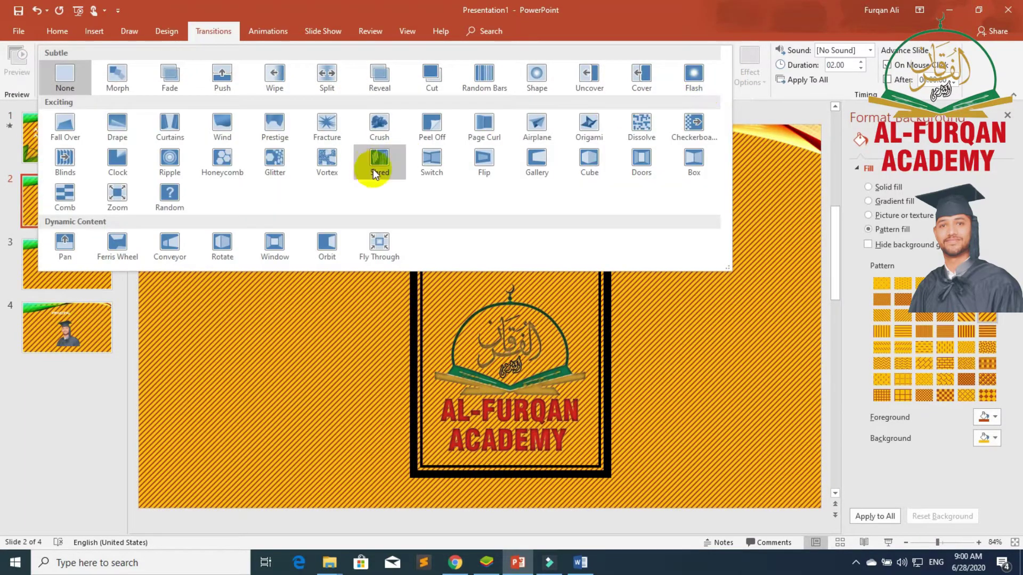
{"action": "left_click", "coordinate": [372, 129]}
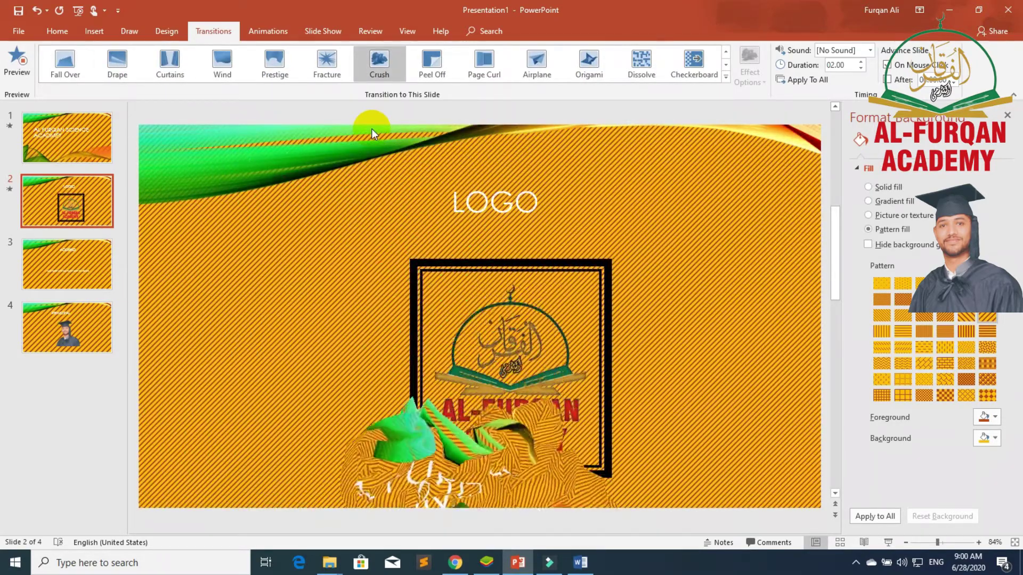
- Browse transitions on slide 3, then give slide 4 the Ripple transition
{"action": "left_click", "coordinate": [73, 266]}
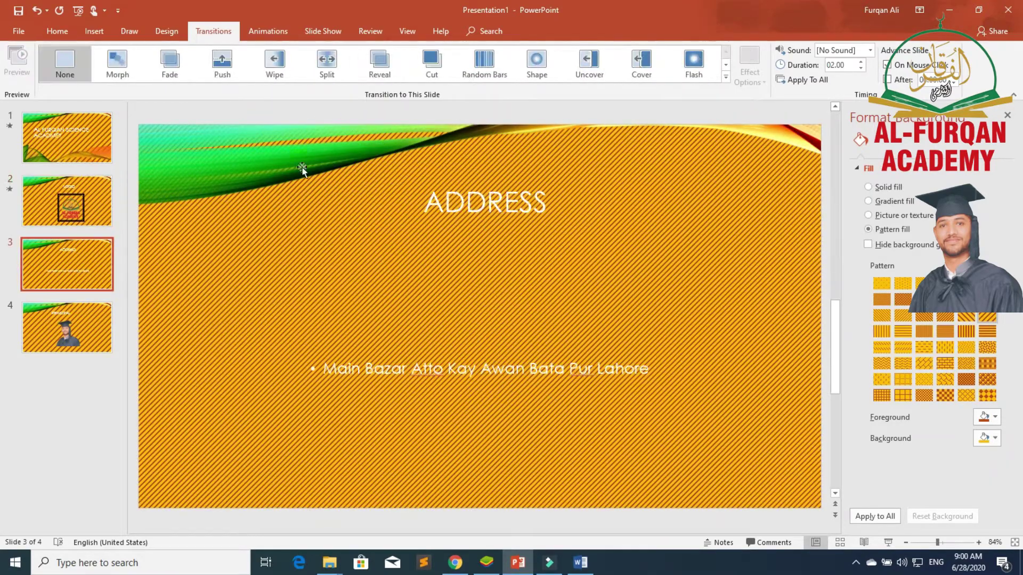
{"action": "left_click", "coordinate": [725, 78]}
{"action": "key", "text": "Escape"}
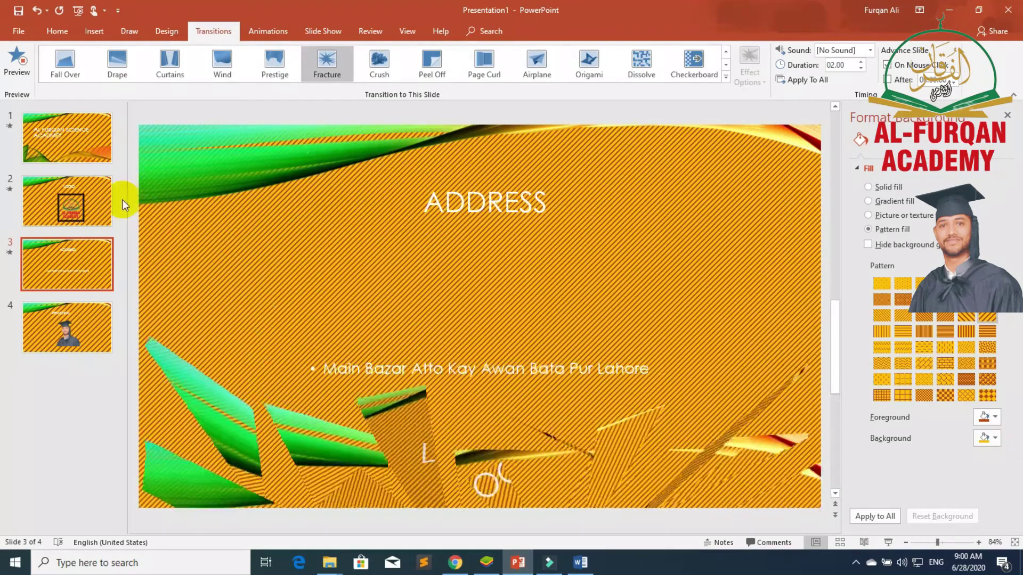
{"action": "left_click", "coordinate": [62, 325]}
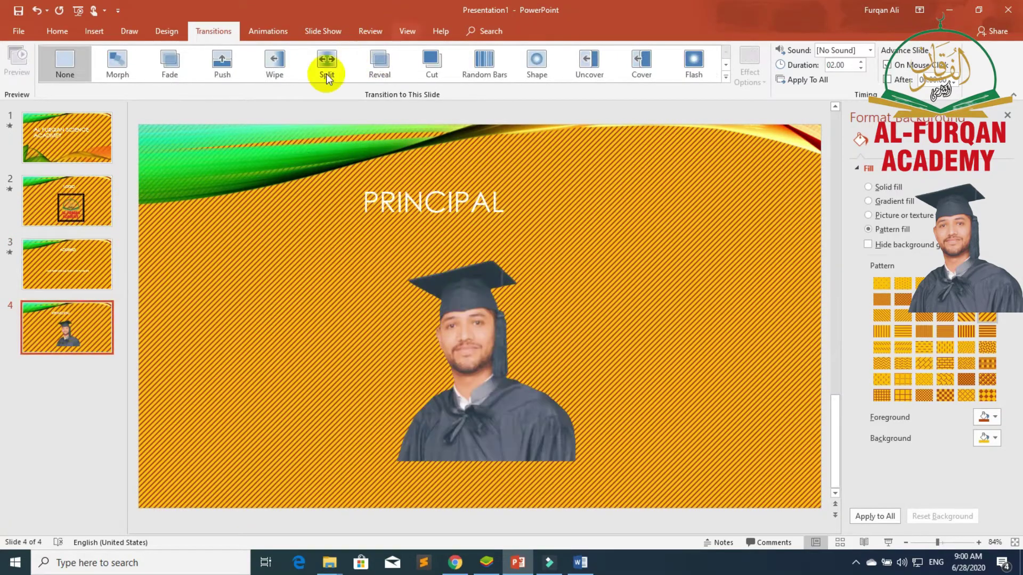
{"action": "left_click", "coordinate": [725, 75]}
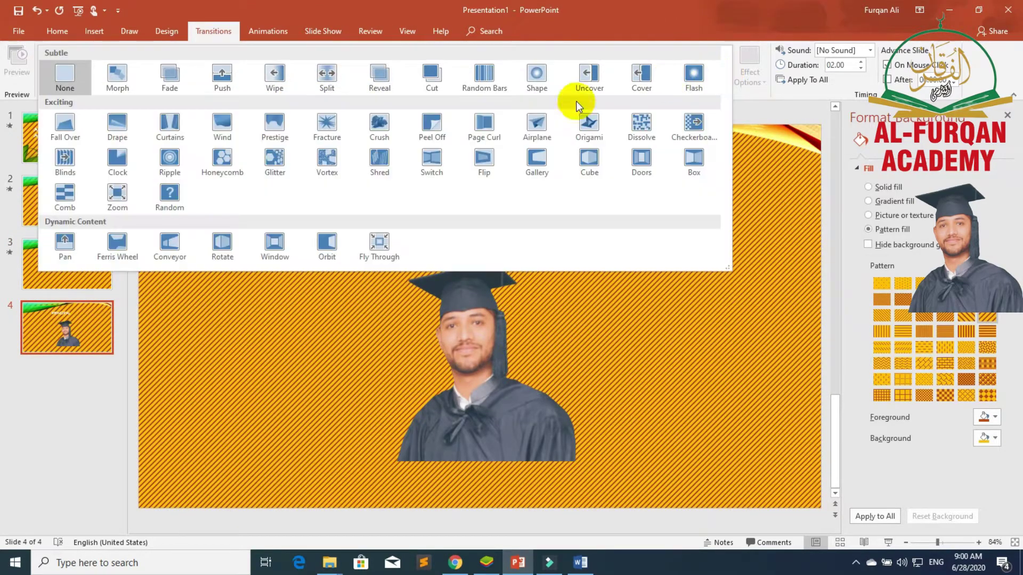
{"action": "left_click", "coordinate": [170, 158]}
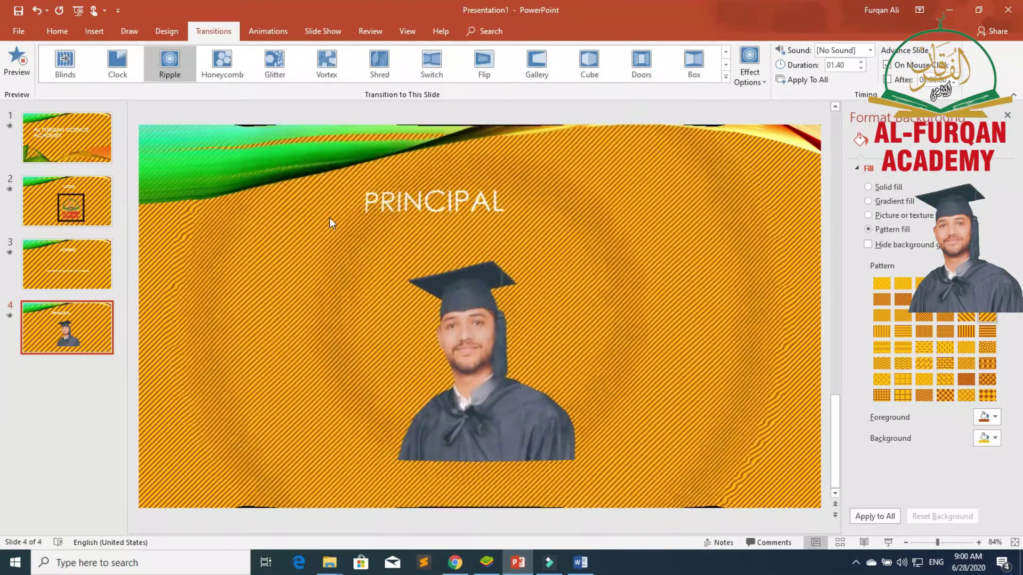
{"action": "left_click", "coordinate": [87, 148]}
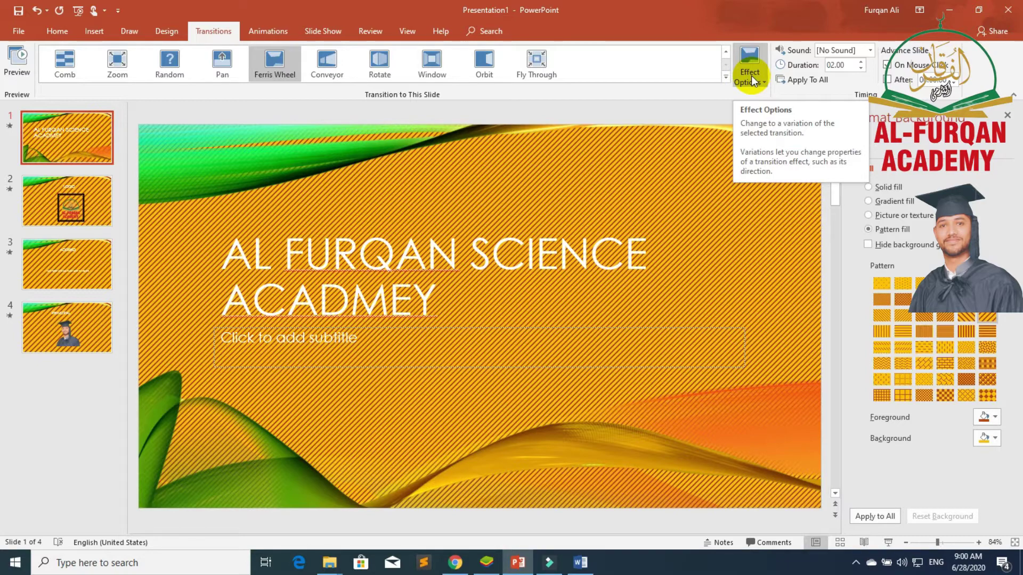
- Set the title slide's Ferris Wheel transition direction to From Left, then select slide 2
{"action": "left_click", "coordinate": [751, 78]}
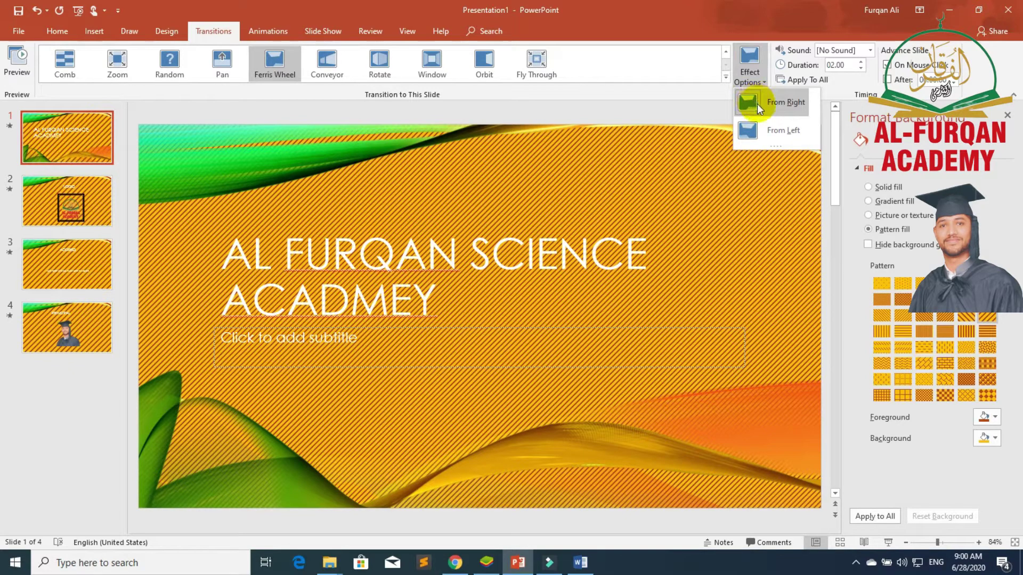
{"action": "left_click", "coordinate": [767, 139]}
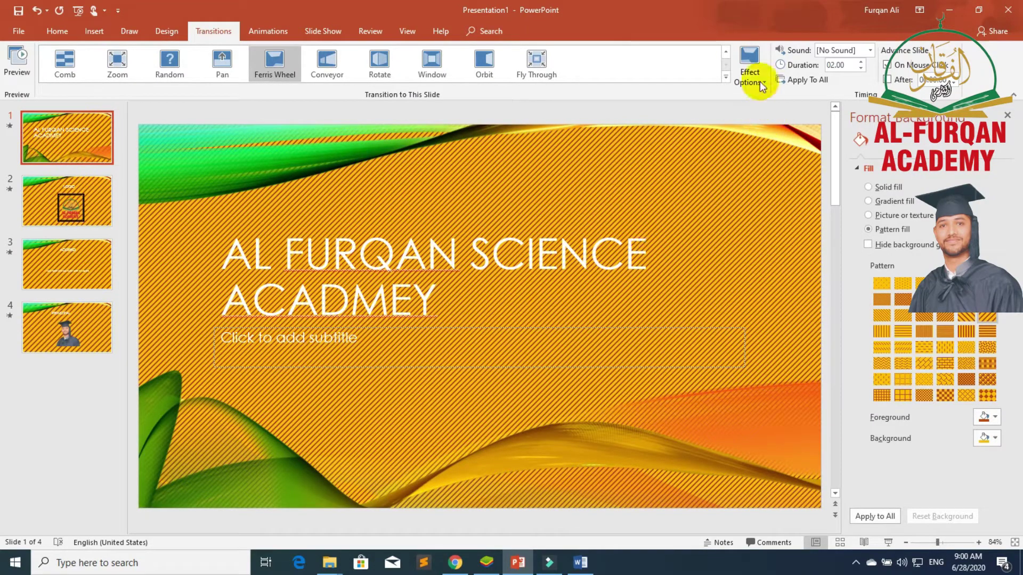
{"action": "left_click", "coordinate": [743, 67]}
{"action": "left_click", "coordinate": [752, 98]}
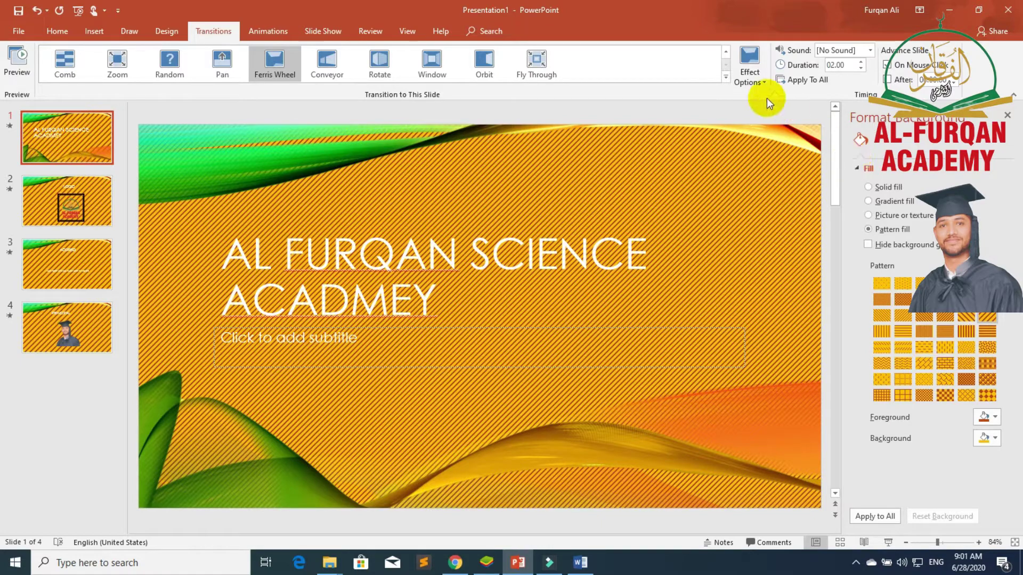
{"action": "left_click", "coordinate": [761, 84]}
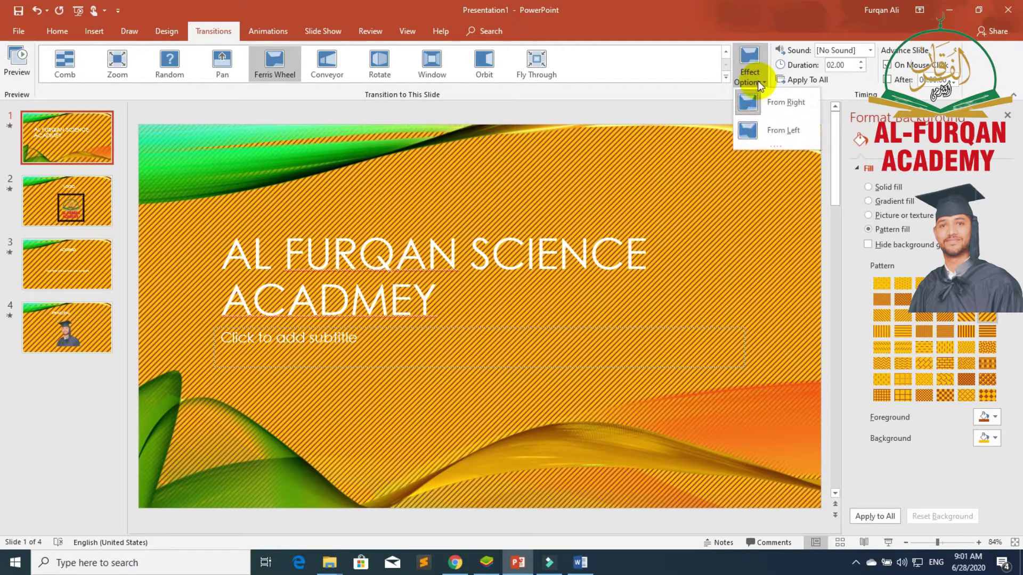
{"action": "left_click", "coordinate": [762, 134]}
{"action": "left_click", "coordinate": [95, 195]}
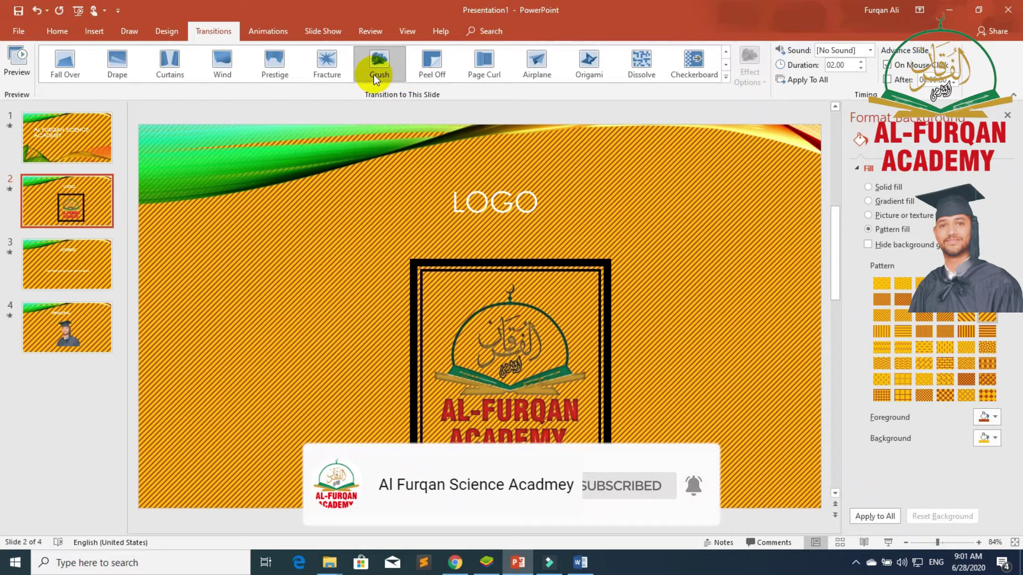
- Preview slide 2's Crush and slide 3's Fracture transitions, then select the PRINCIPAL slide
{"action": "left_click", "coordinate": [10, 81]}
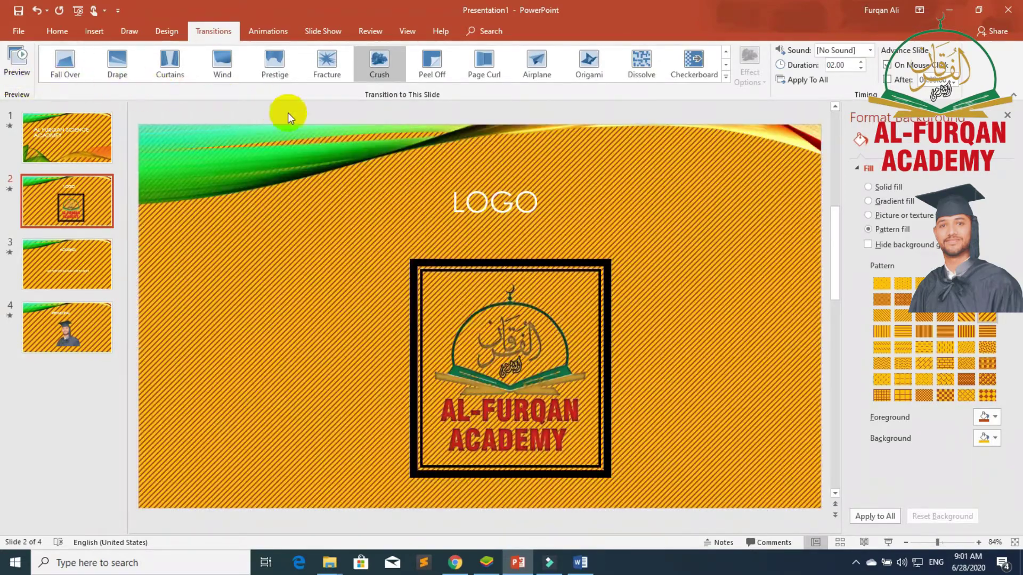
{"action": "left_click", "coordinate": [66, 288]}
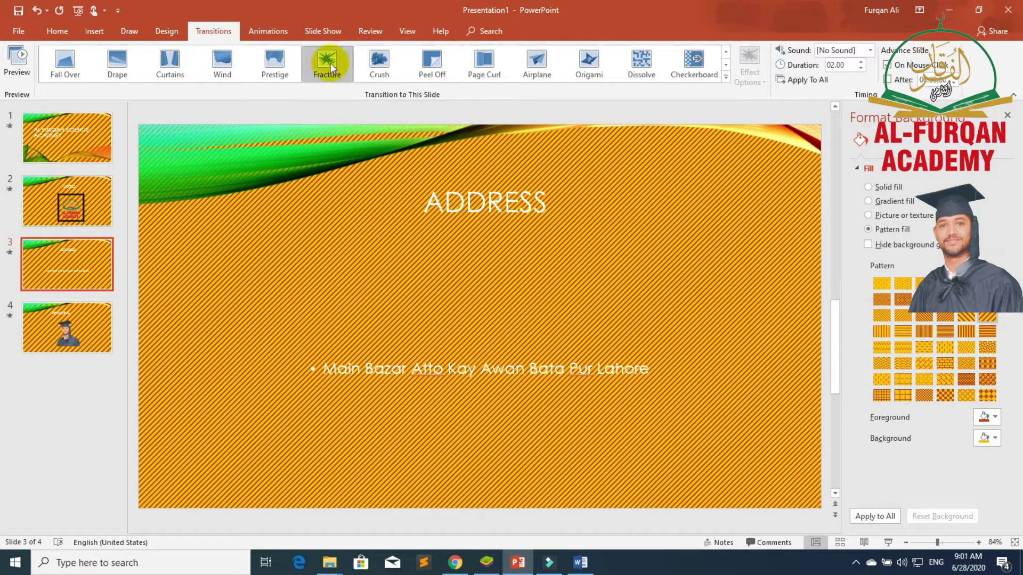
{"action": "left_click", "coordinate": [18, 69]}
{"action": "left_click", "coordinate": [73, 318]}
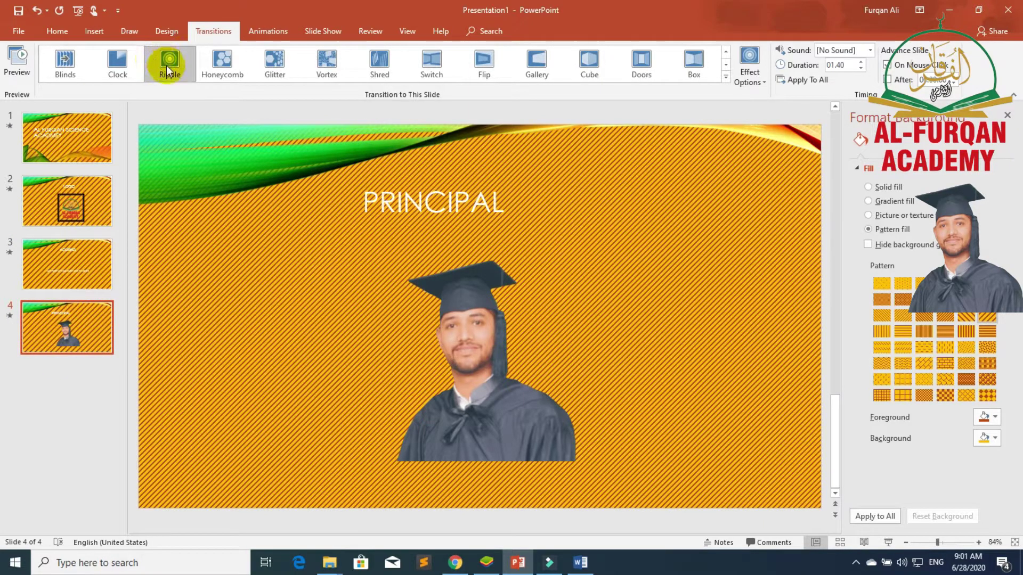
{"action": "left_click", "coordinate": [757, 82]}
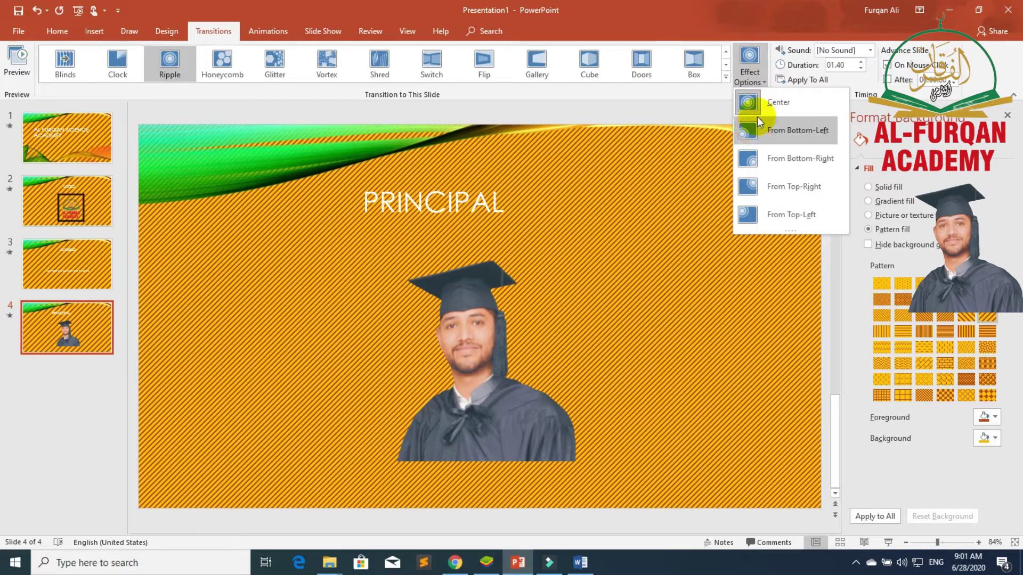
{"action": "left_click", "coordinate": [753, 139]}
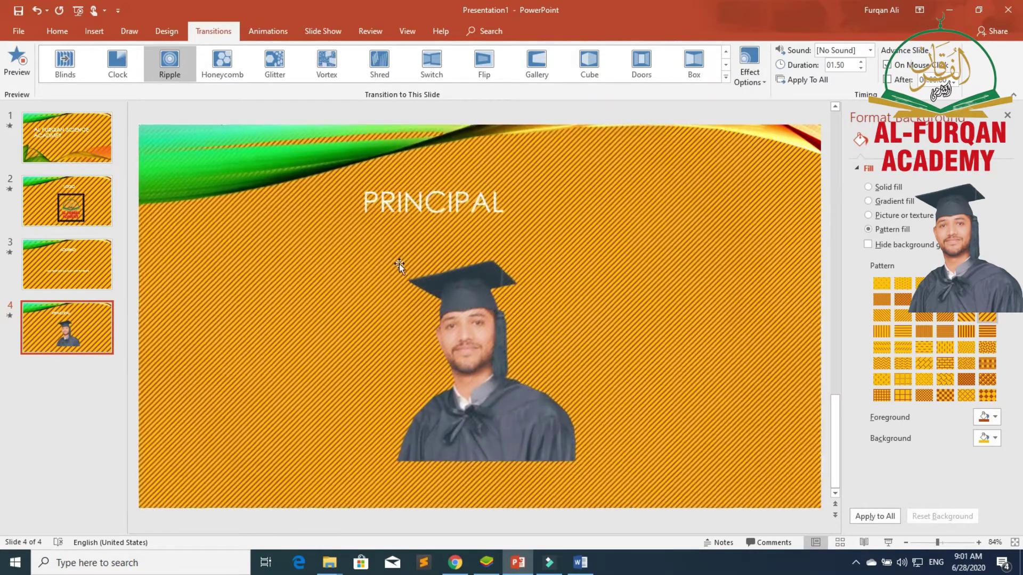
{"action": "left_click", "coordinate": [750, 77]}
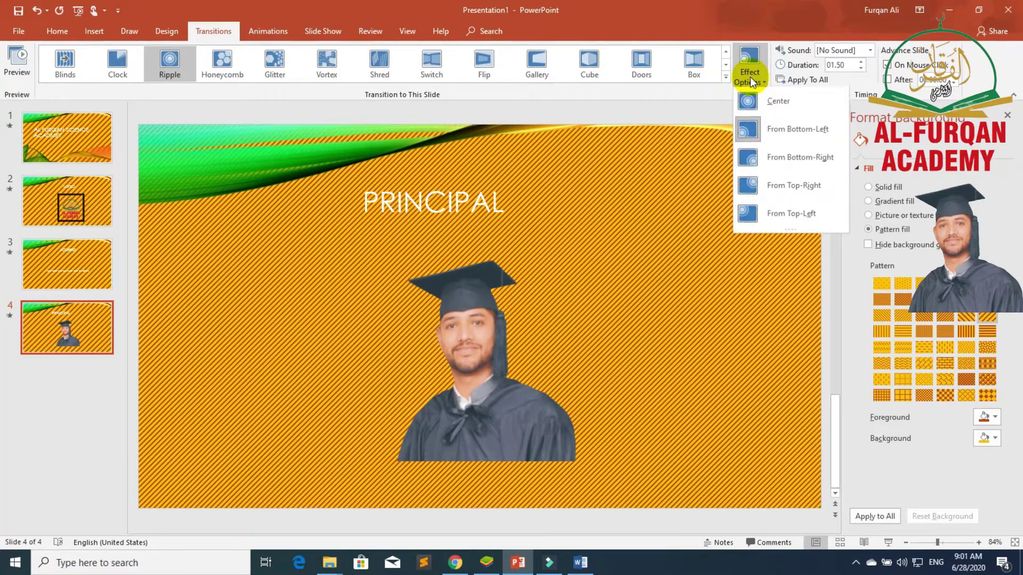
{"action": "left_click", "coordinate": [765, 159]}
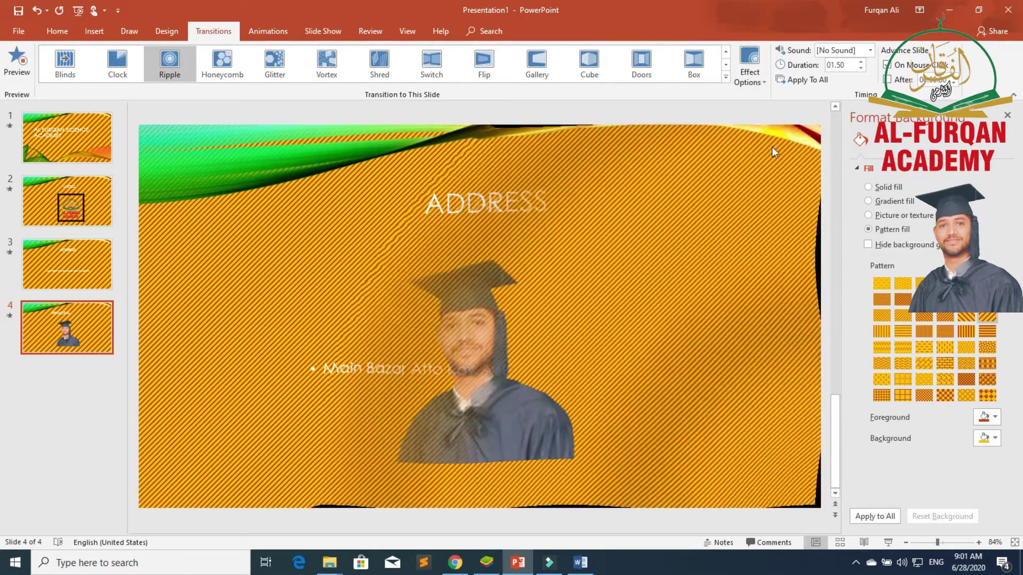
{"action": "left_click", "coordinate": [737, 78]}
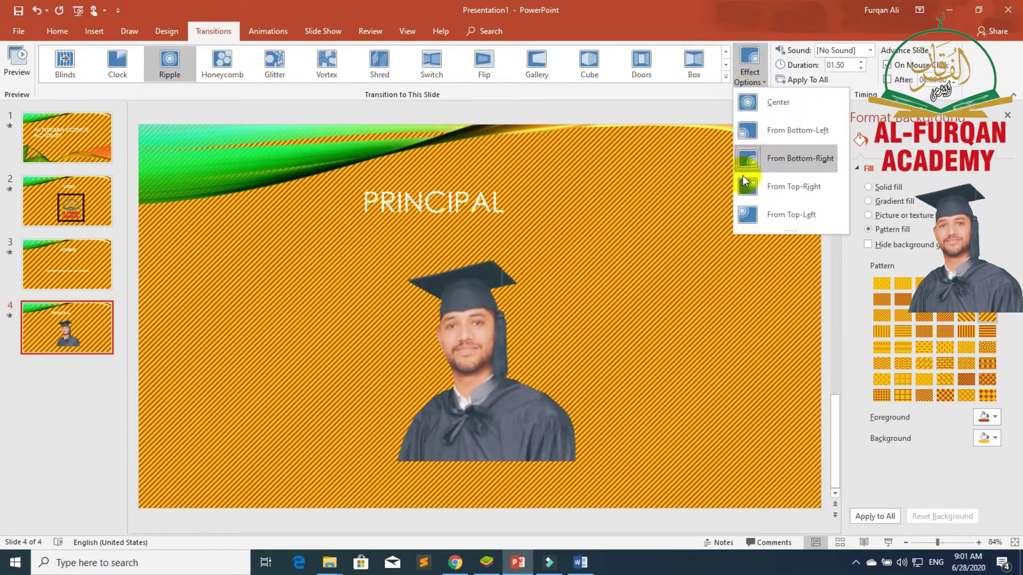
{"action": "left_click", "coordinate": [759, 209]}
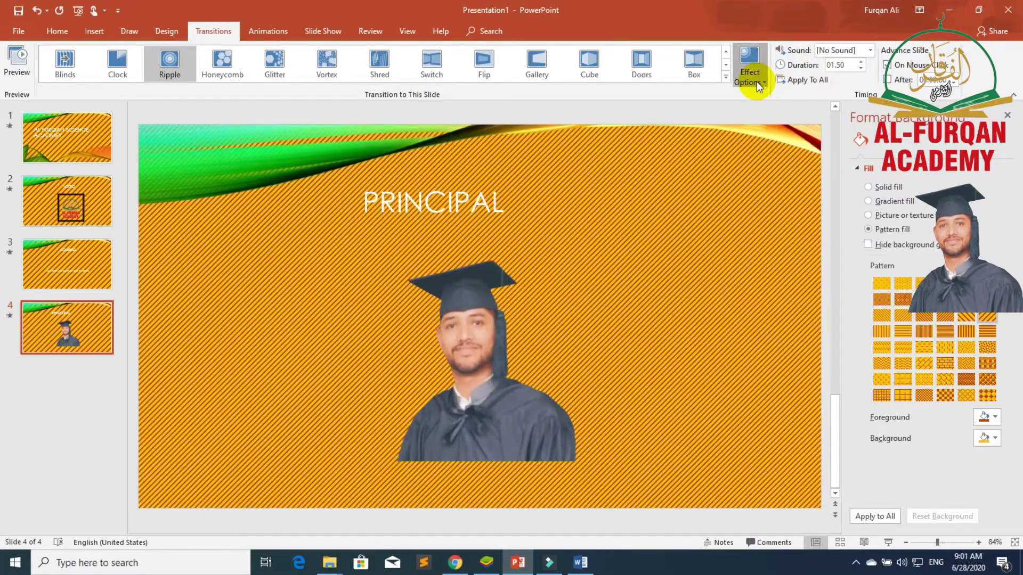
{"action": "left_click", "coordinate": [748, 75]}
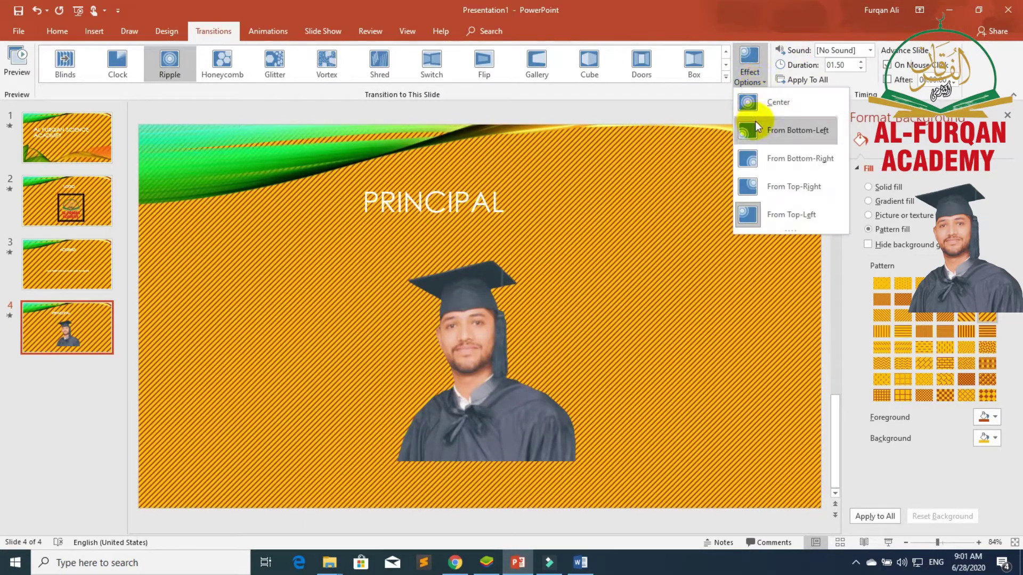
{"action": "left_click", "coordinate": [764, 109]}
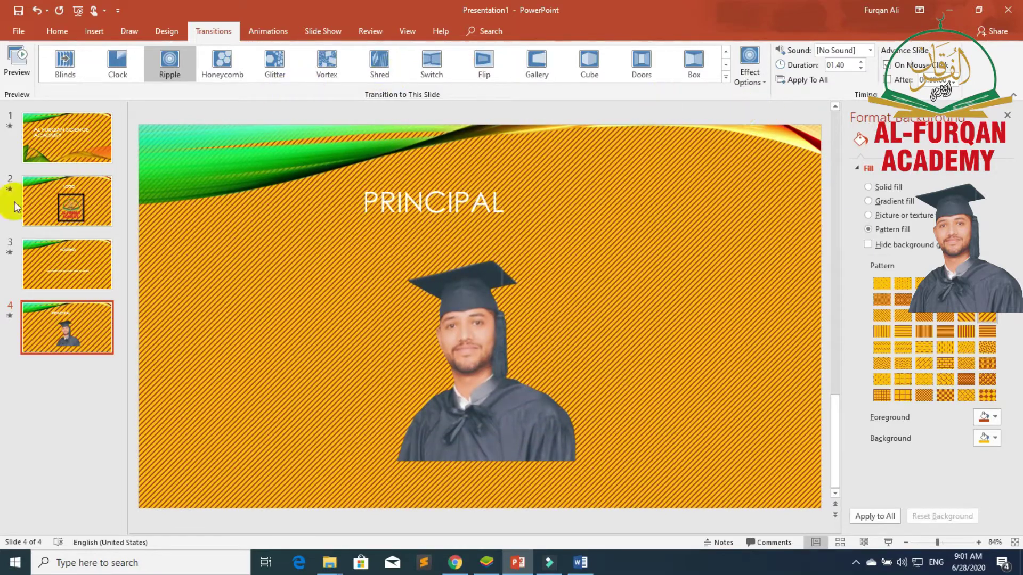
- Add an Applause sound to slide 1's Ferris Wheel transition, then return to the LOGO slide
{"action": "left_click", "coordinate": [27, 131]}
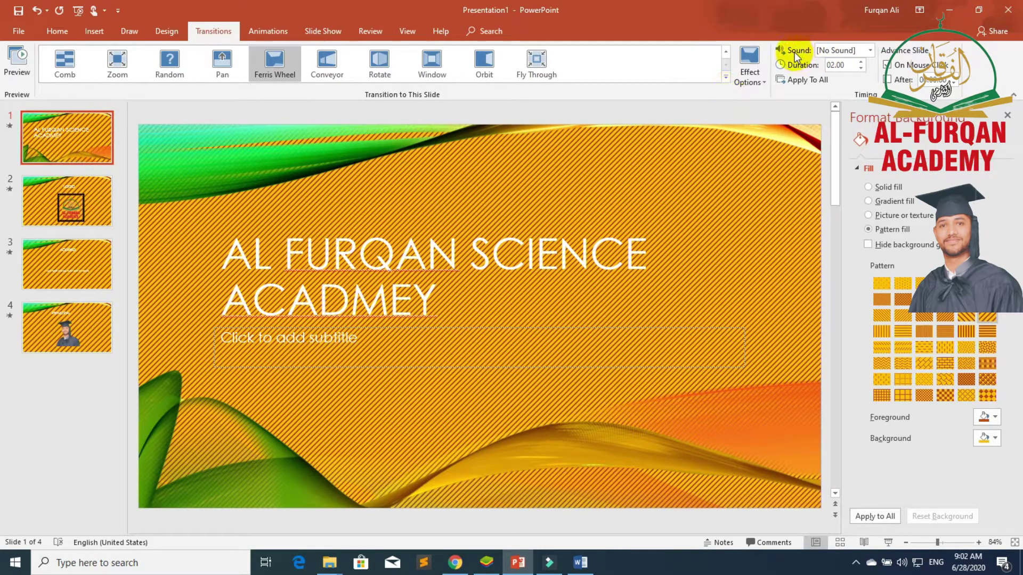
{"action": "left_click", "coordinate": [872, 50]}
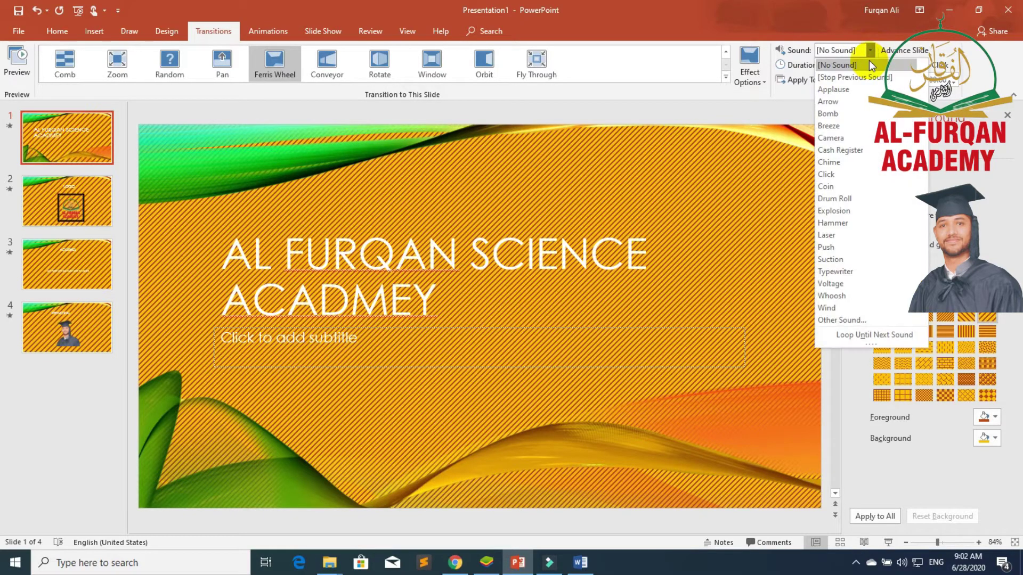
{"action": "left_click", "coordinate": [841, 89]}
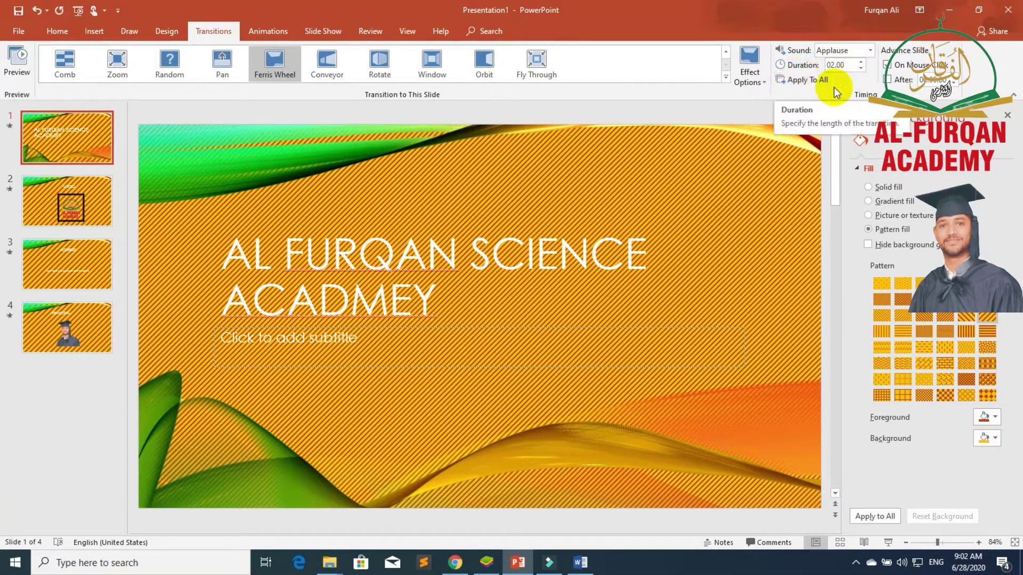
{"action": "left_click", "coordinate": [85, 211]}
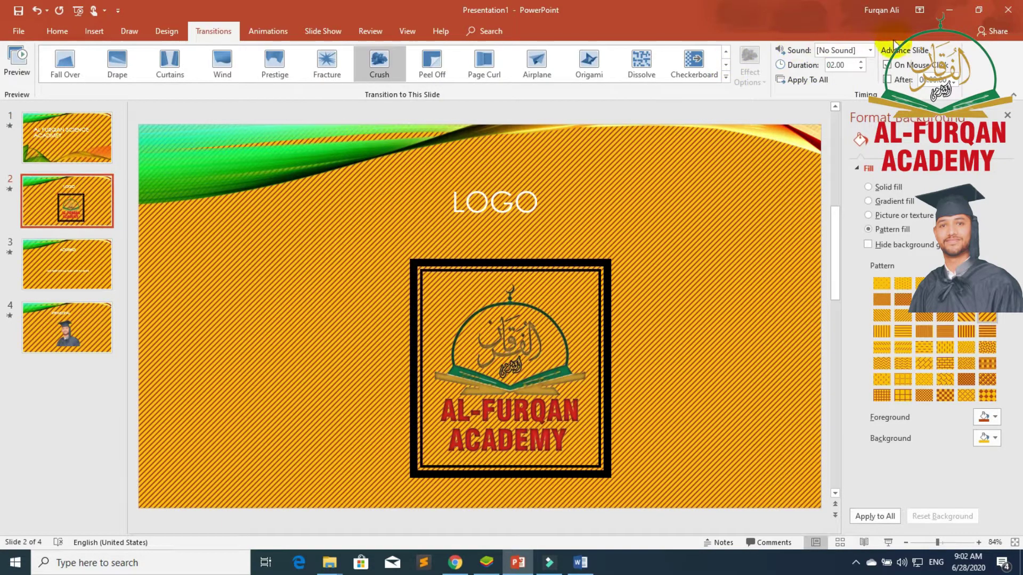
- Give slide 2's Crush transition a Typewriter sound, then select slide 3, ADDRESS
{"action": "left_click", "coordinate": [870, 49]}
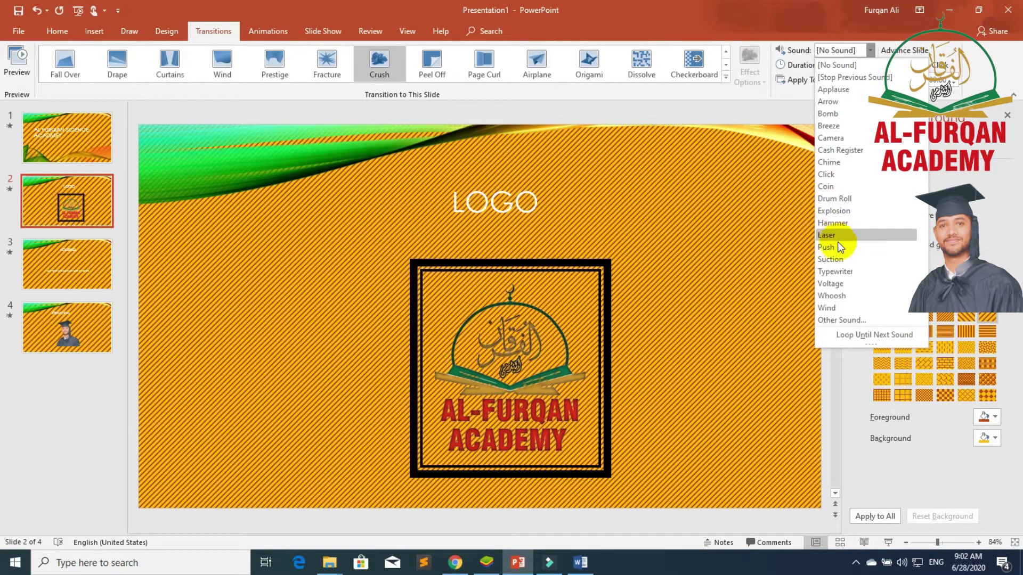
{"action": "left_click", "coordinate": [844, 271]}
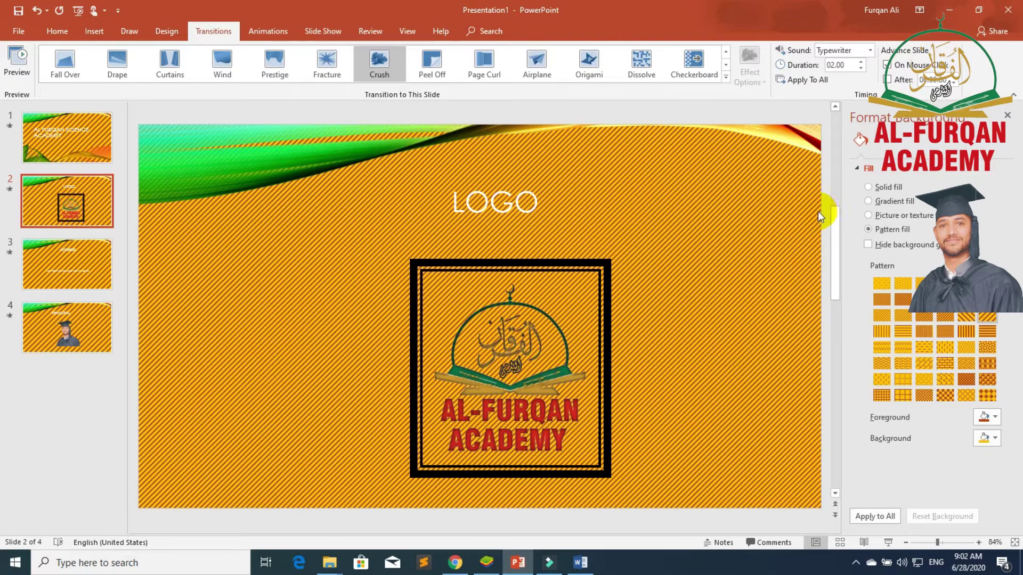
{"action": "left_click", "coordinate": [72, 252]}
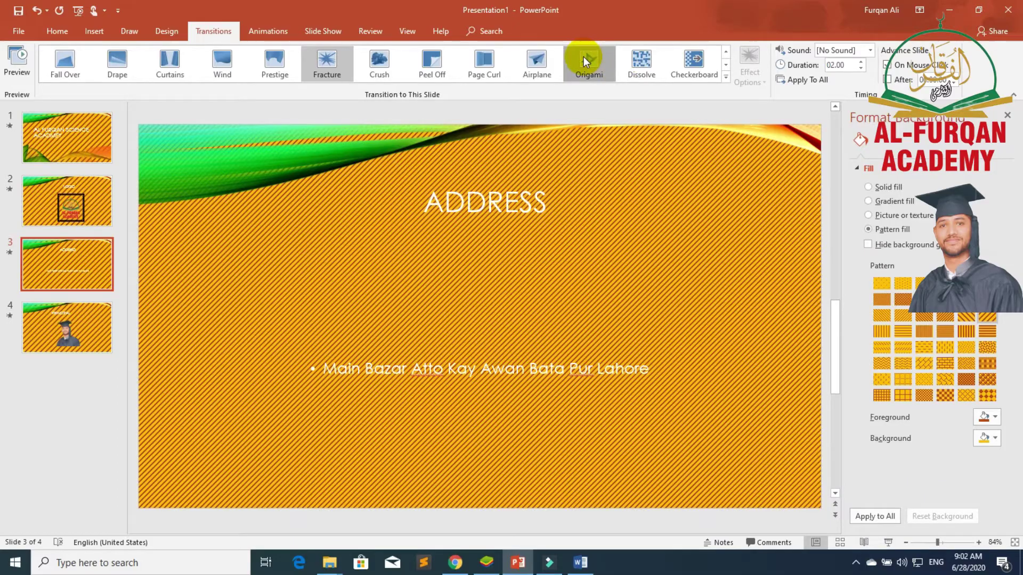
- Try Origami, Prestige and Wind on the ADDRESS slide, then settle on Curtains
{"action": "left_click", "coordinate": [583, 56]}
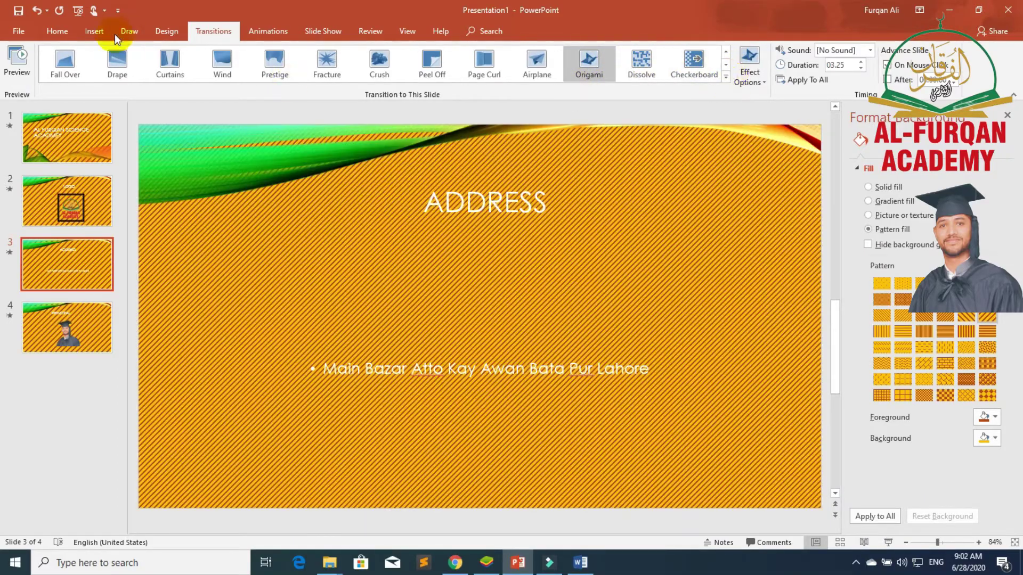
{"action": "left_click", "coordinate": [274, 66]}
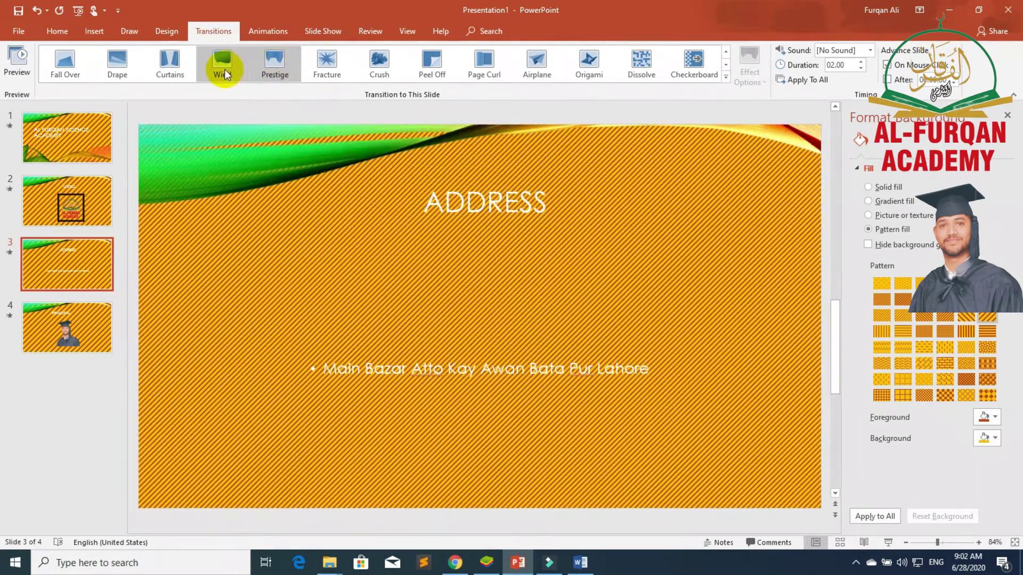
{"action": "left_click", "coordinate": [223, 69]}
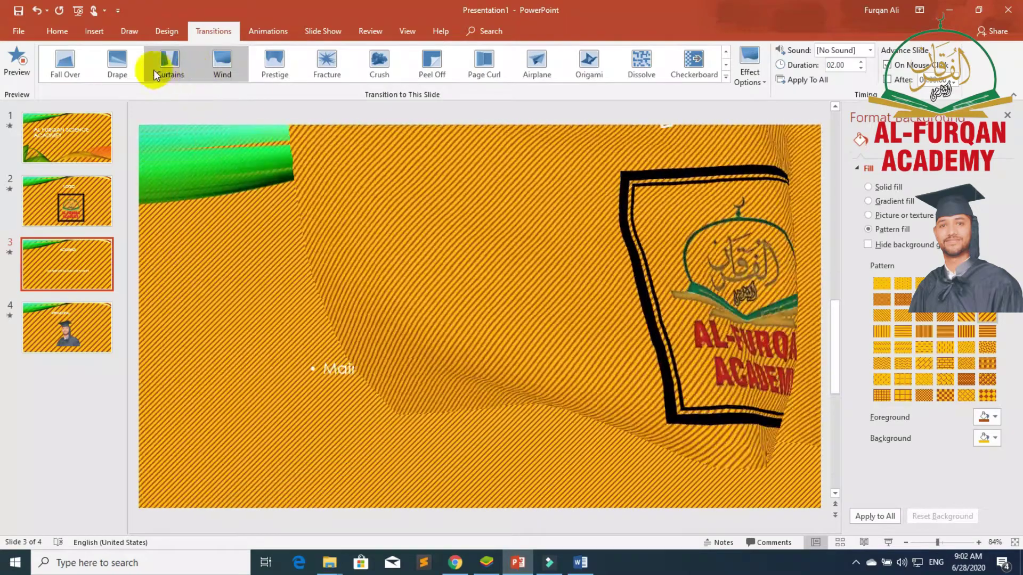
{"action": "left_click", "coordinate": [153, 68]}
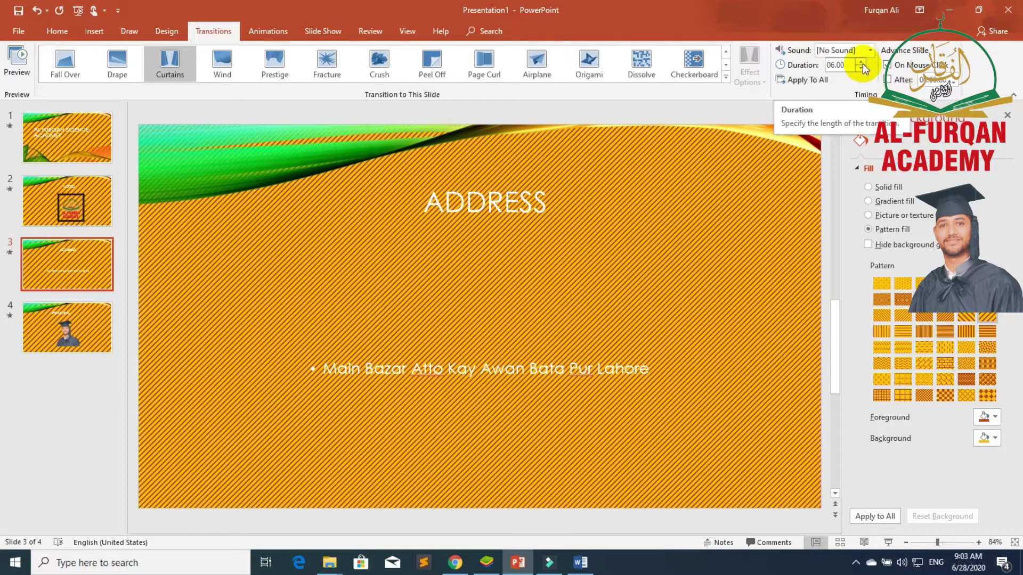
{"action": "left_click", "coordinate": [47, 139]}
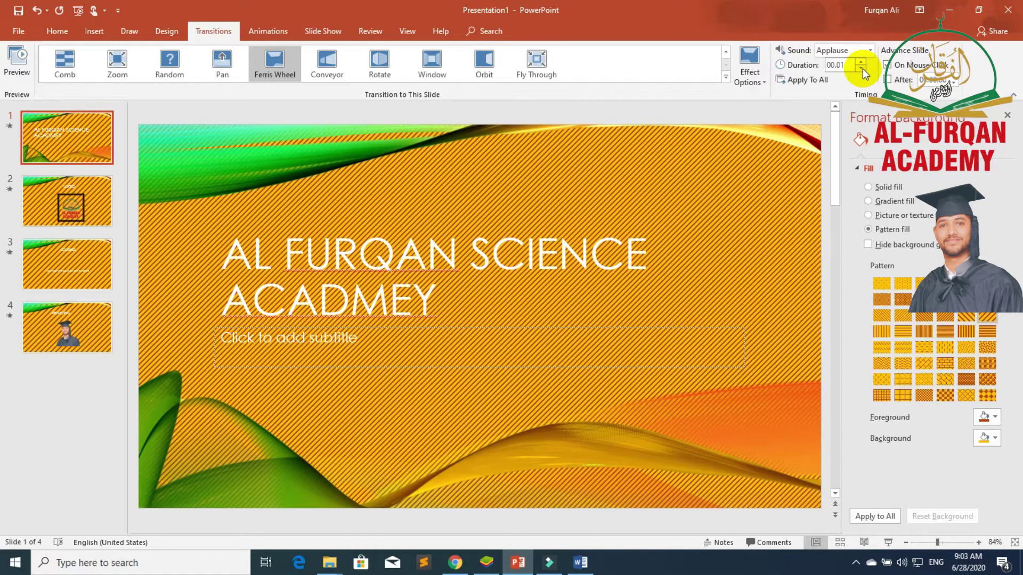
- Set slide 1's transition to 00.01 and switch its advance from On Mouse Click to After
{"action": "left_click", "coordinate": [807, 82]}
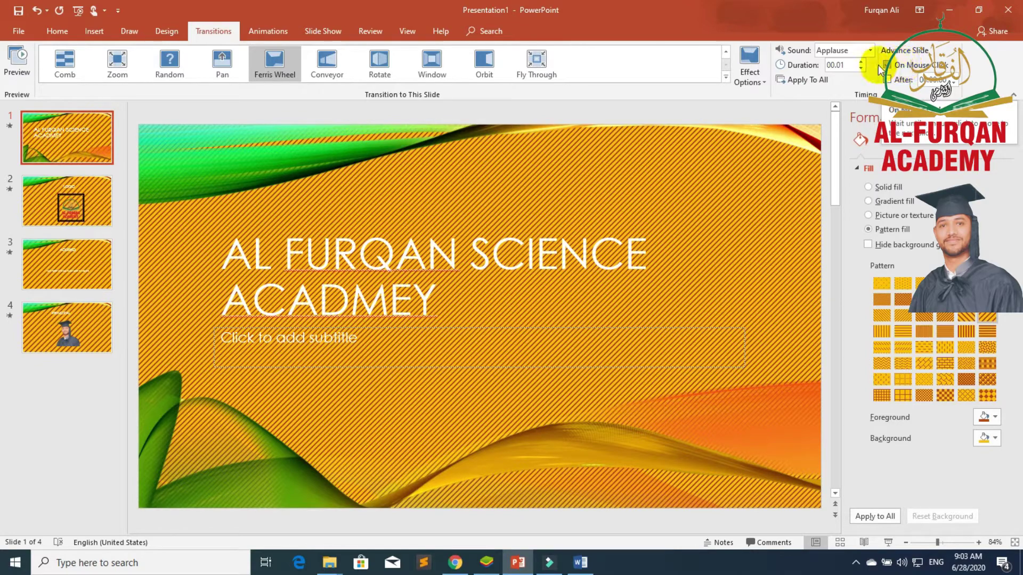
{"action": "left_click", "coordinate": [886, 66]}
{"action": "left_click", "coordinate": [886, 80]}
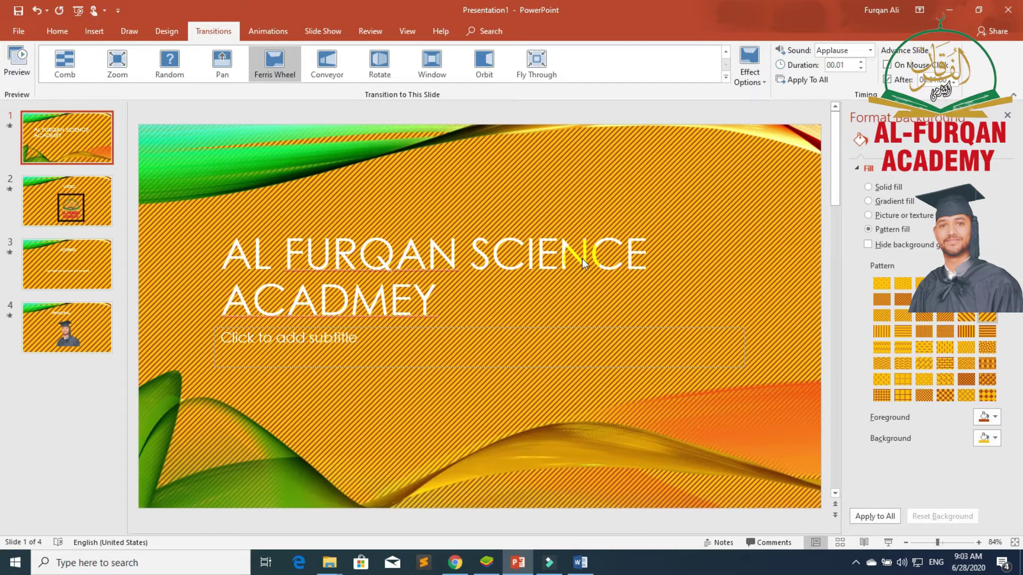
- Save the deck to drive D: as 'Al furqan Science Acadmey new' without replacing the existing file
{"action": "key", "text": "ctrl+s"}
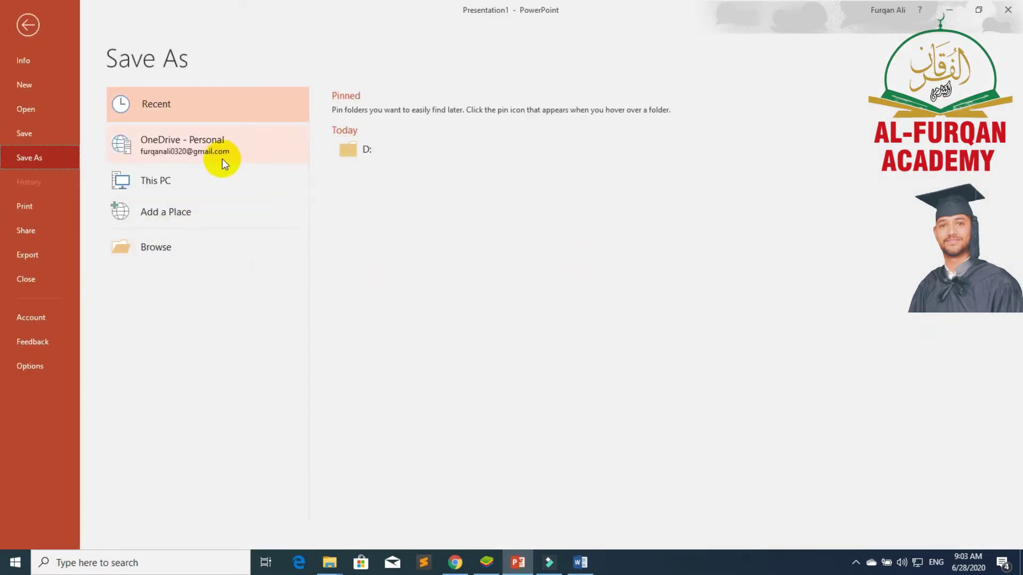
{"action": "left_click", "coordinate": [358, 148]}
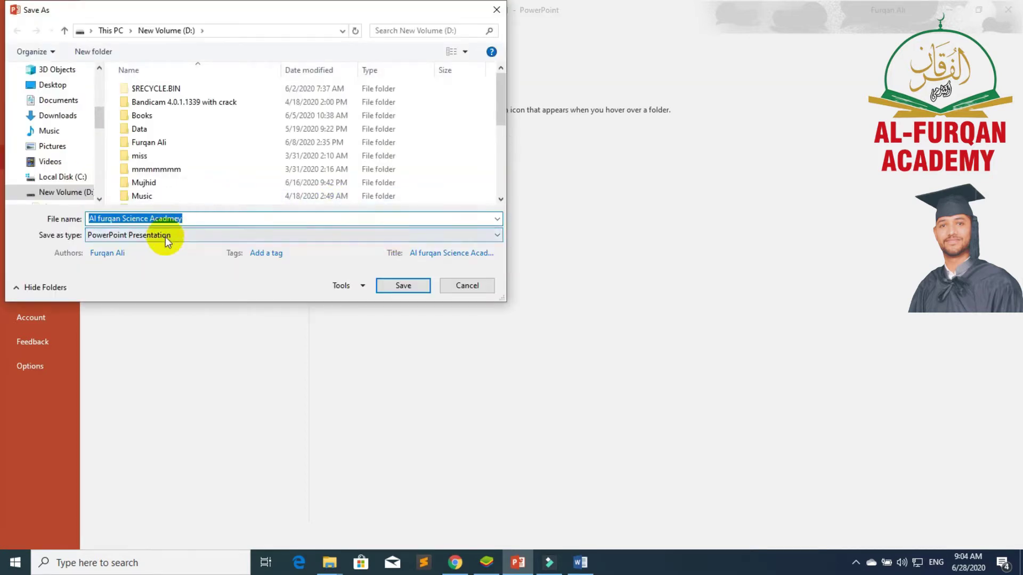
{"action": "left_click", "coordinate": [403, 287]}
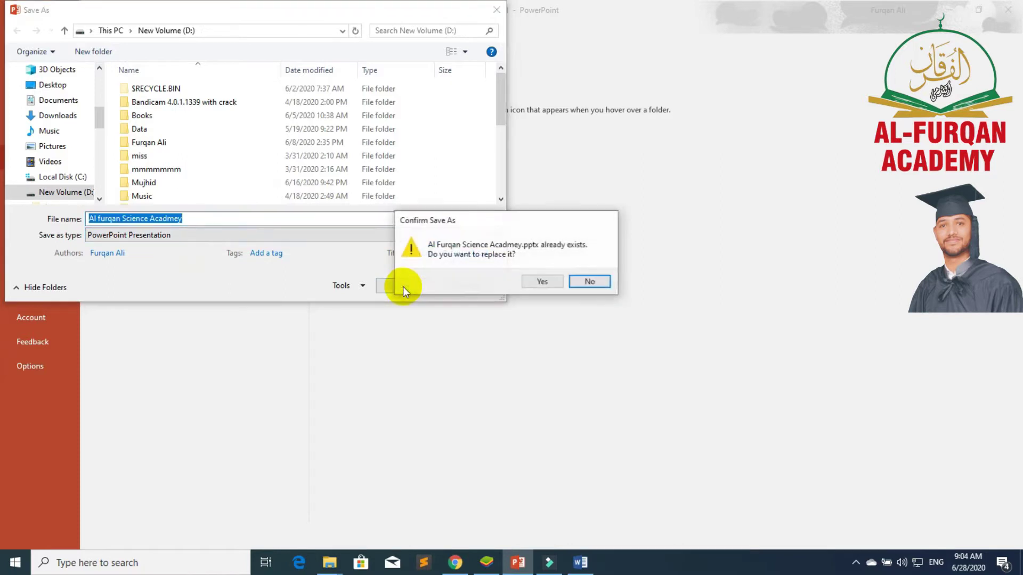
{"action": "left_click", "coordinate": [594, 286]}
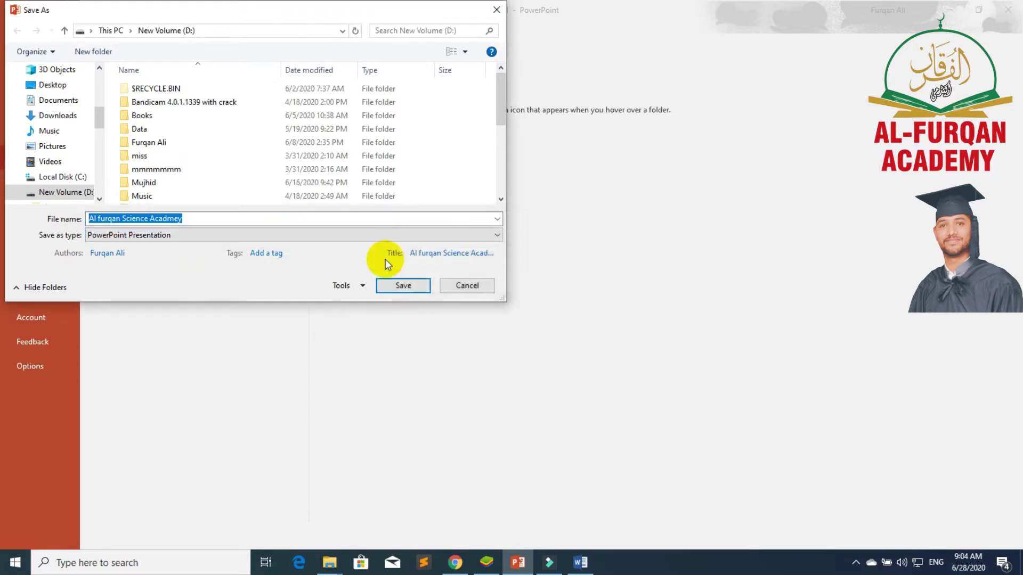
{"action": "left_click", "coordinate": [247, 223]}
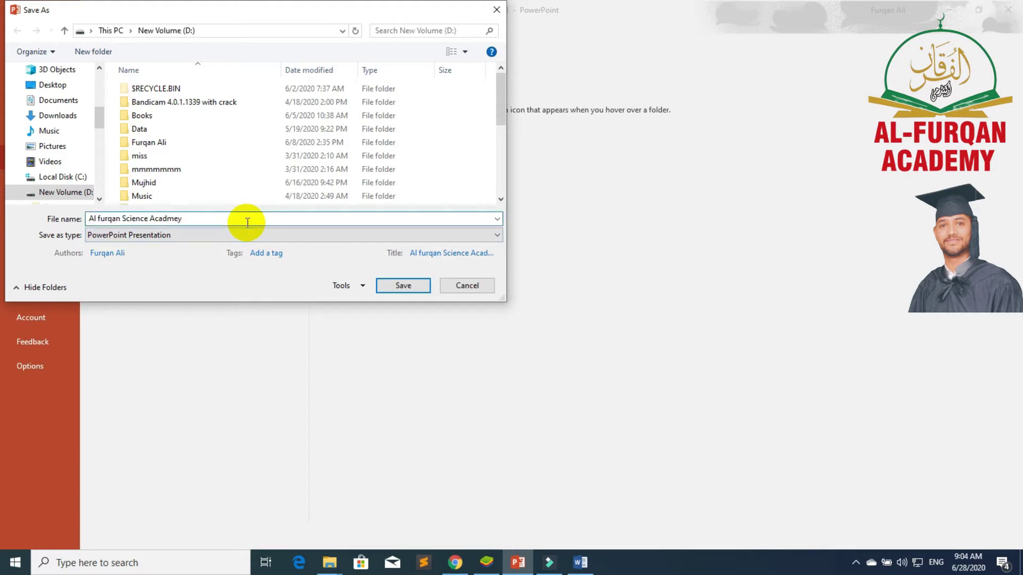
{"action": "type", "text": "new"}
{"action": "left_click", "coordinate": [400, 288]}
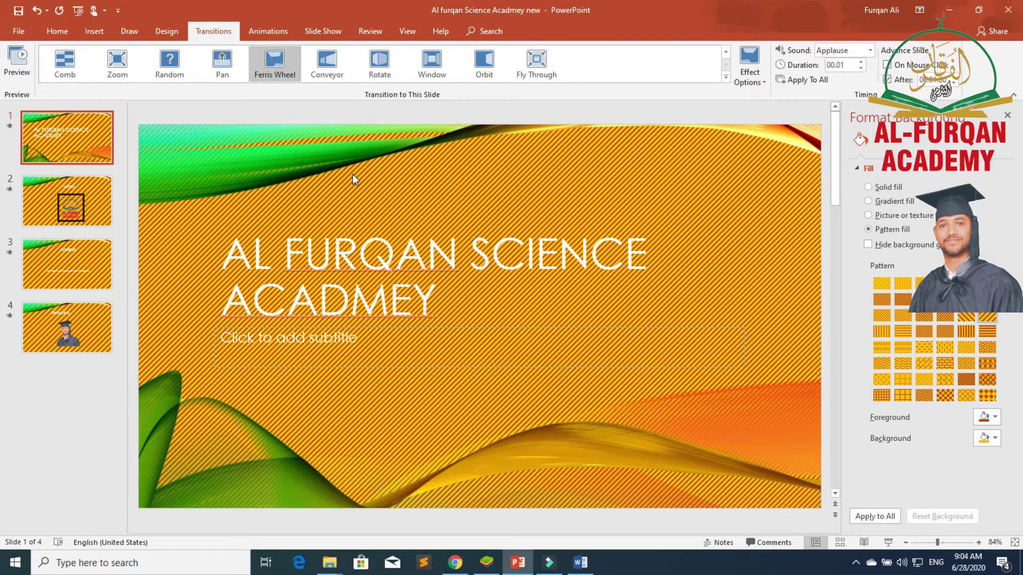
- Run the slide show with F5 and advance through every slide to the end
{"action": "key", "text": "F5"}
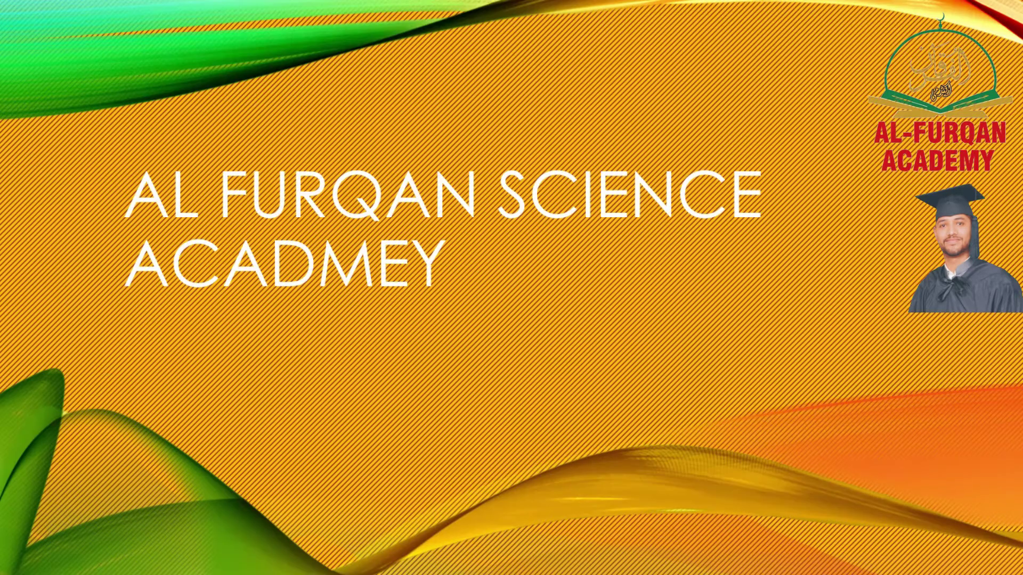
{"action": "key", "text": "Right"}
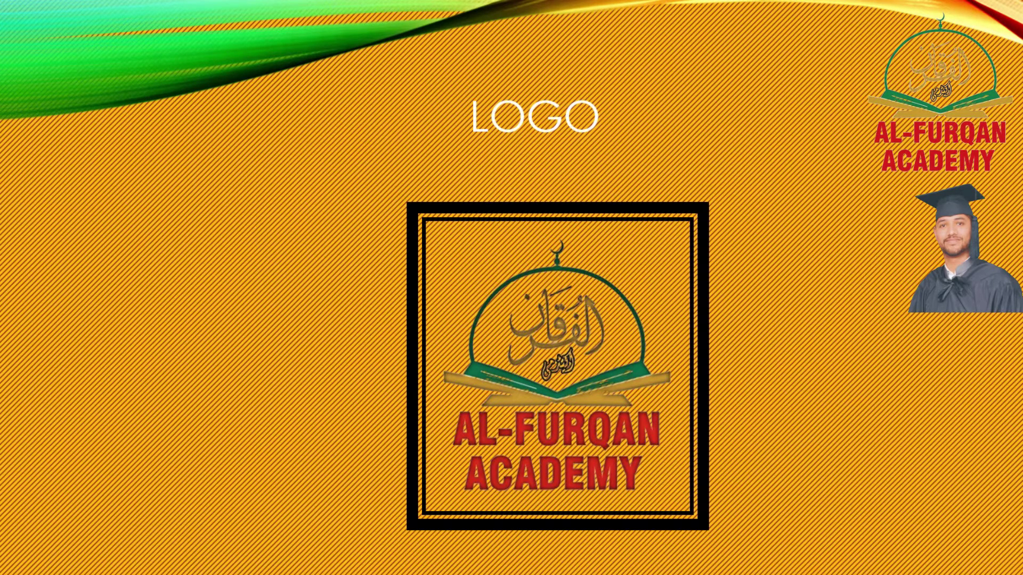
{"action": "key", "text": "Right"}
{"action": "key", "text": "Right"}
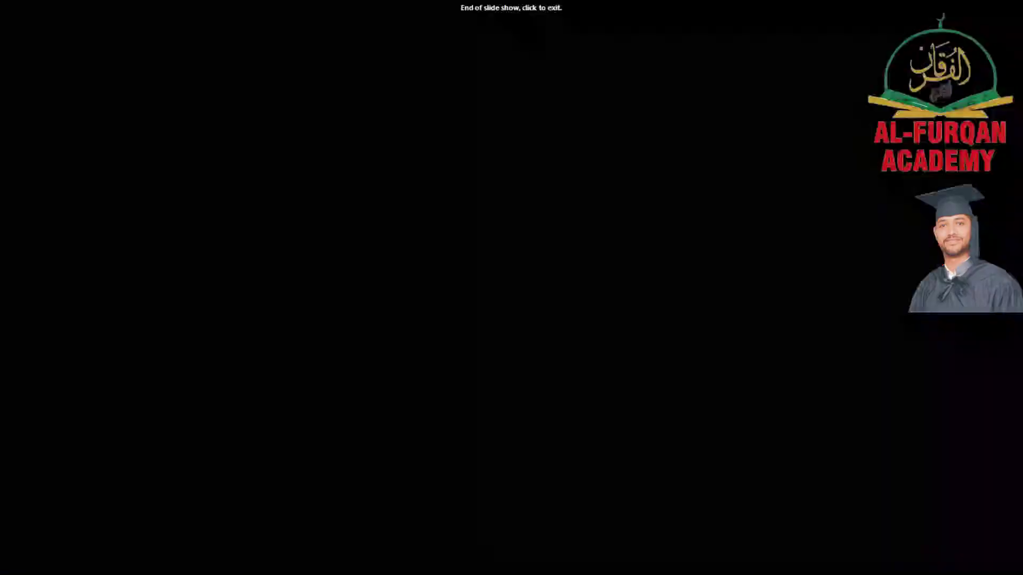
{"action": "key", "text": "Right"}
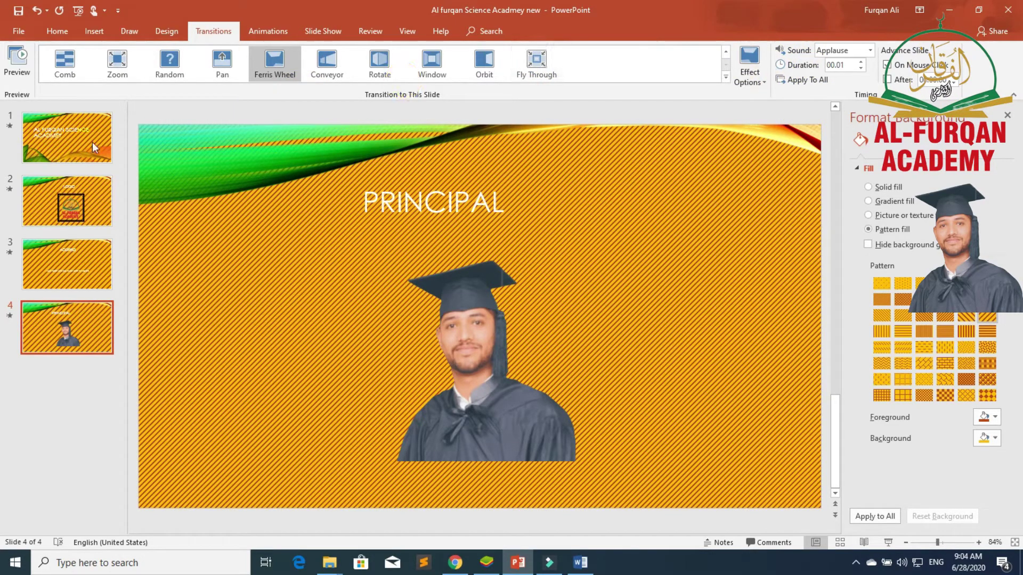
- Preview the title and LOGO slide transitions, then give the title slide Prestige
{"action": "left_click", "coordinate": [41, 156]}
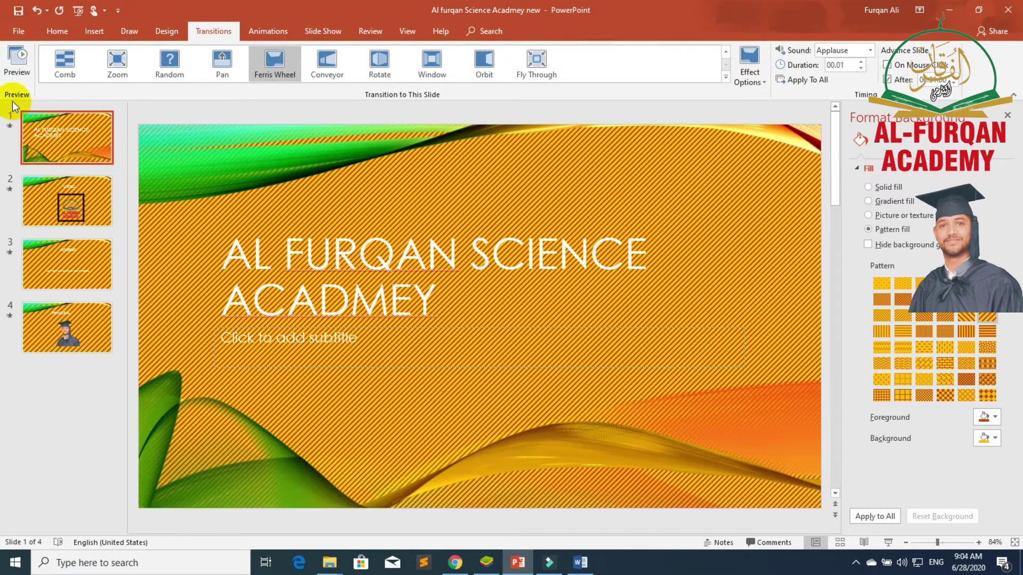
{"action": "left_click", "coordinate": [7, 66]}
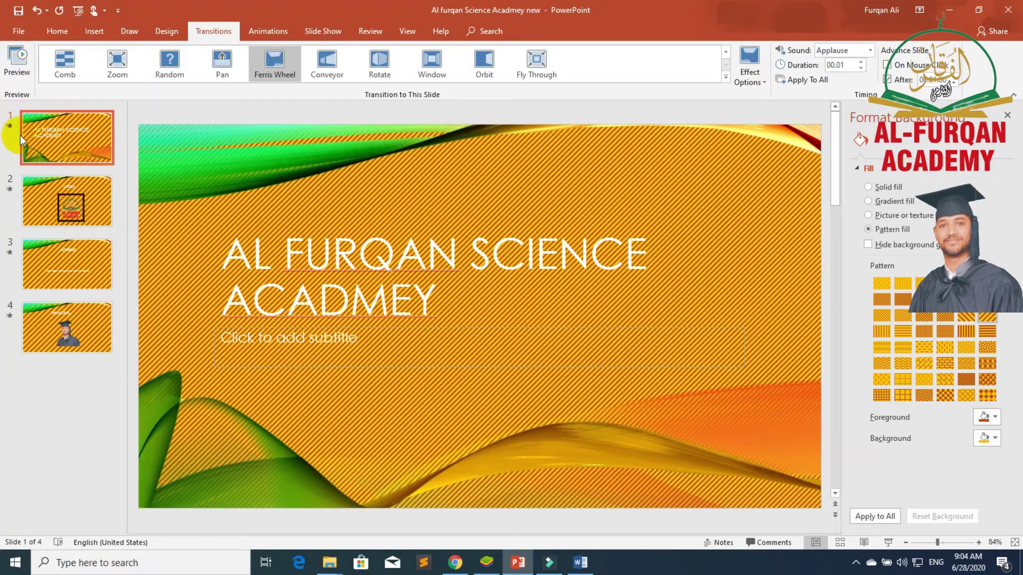
{"action": "left_click", "coordinate": [31, 195]}
{"action": "left_click", "coordinate": [8, 84]}
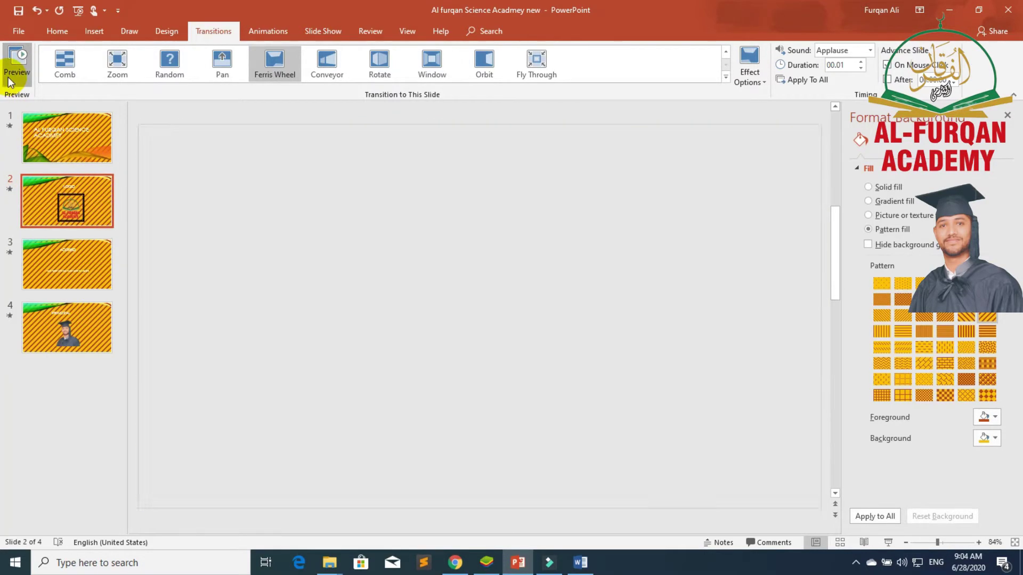
{"action": "left_click", "coordinate": [50, 137]}
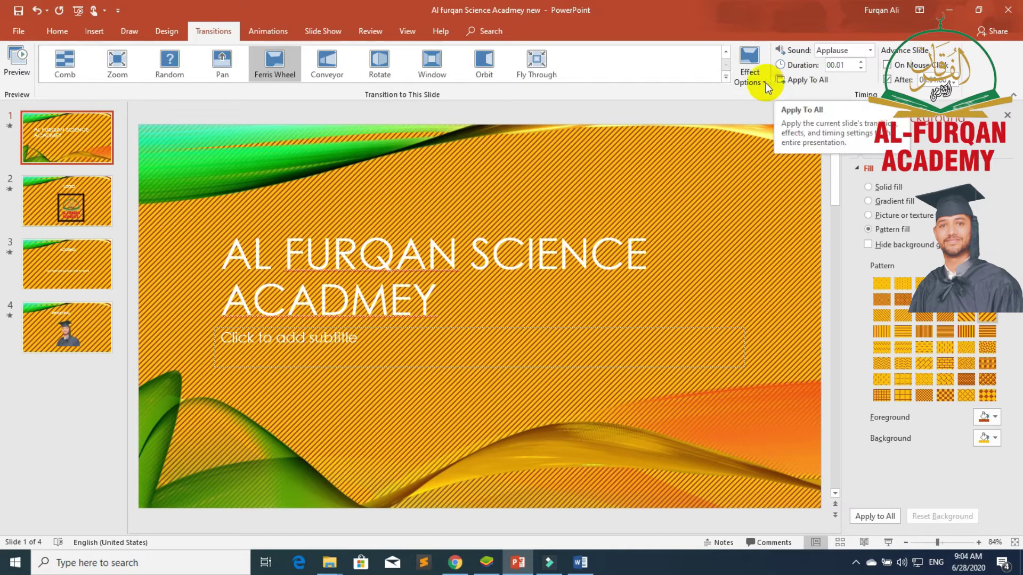
{"action": "left_click", "coordinate": [725, 77]}
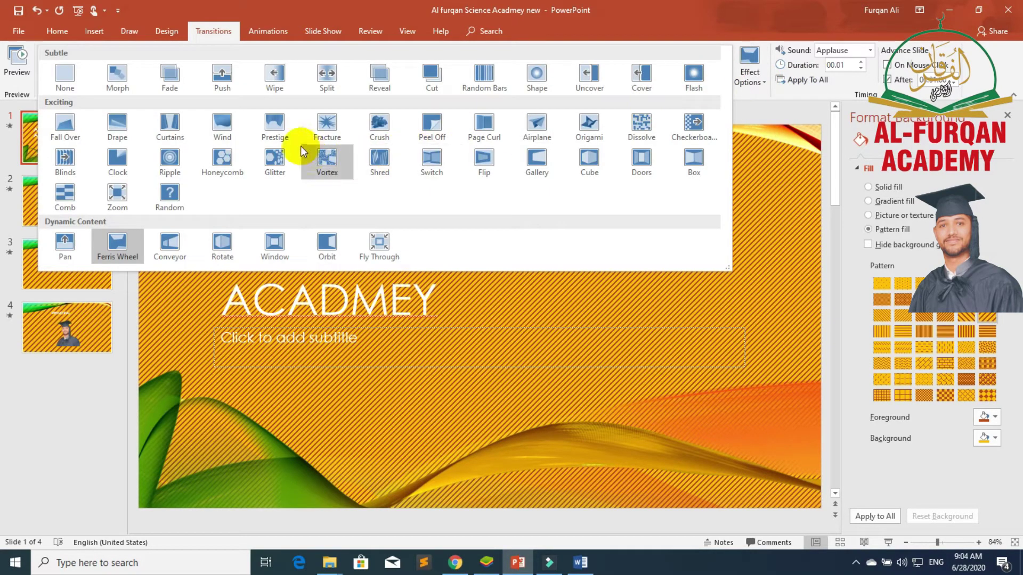
{"action": "left_click", "coordinate": [282, 133]}
- Give the LOGO slide Conveyor, then change it to the Vortex transition
{"action": "left_click", "coordinate": [77, 202]}
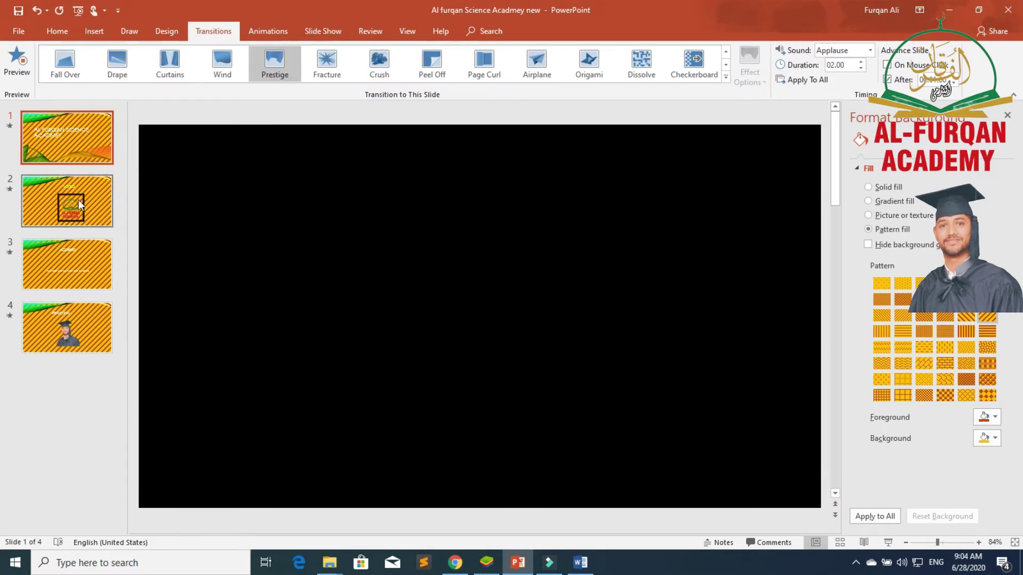
{"action": "left_click", "coordinate": [277, 70]}
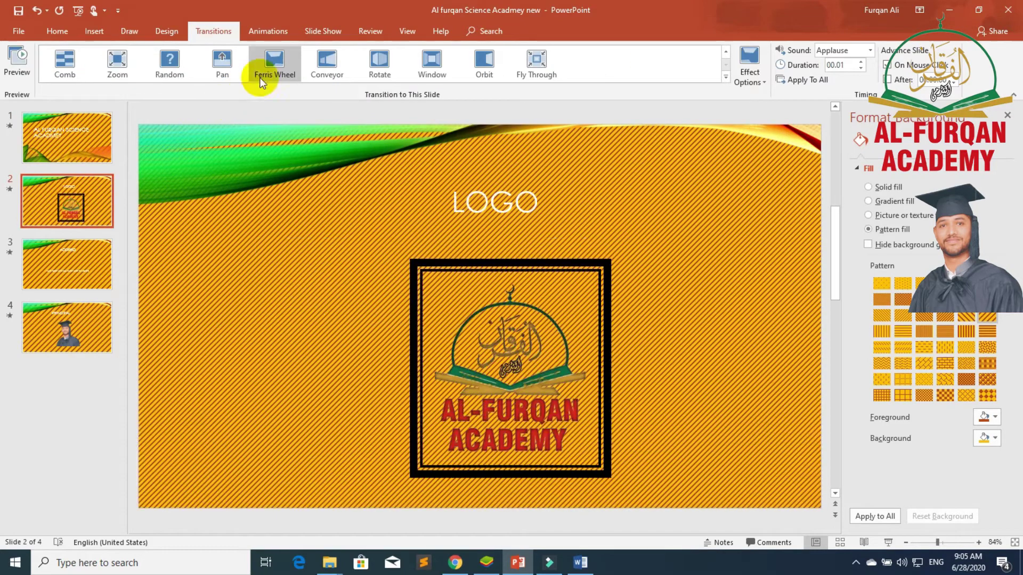
{"action": "left_click", "coordinate": [341, 67]}
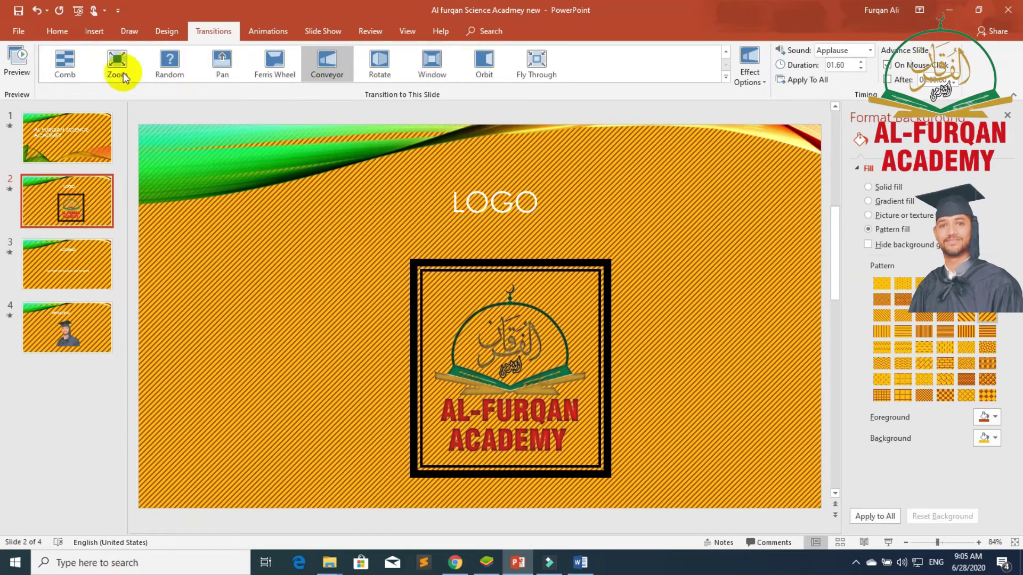
{"action": "left_click", "coordinate": [726, 76]}
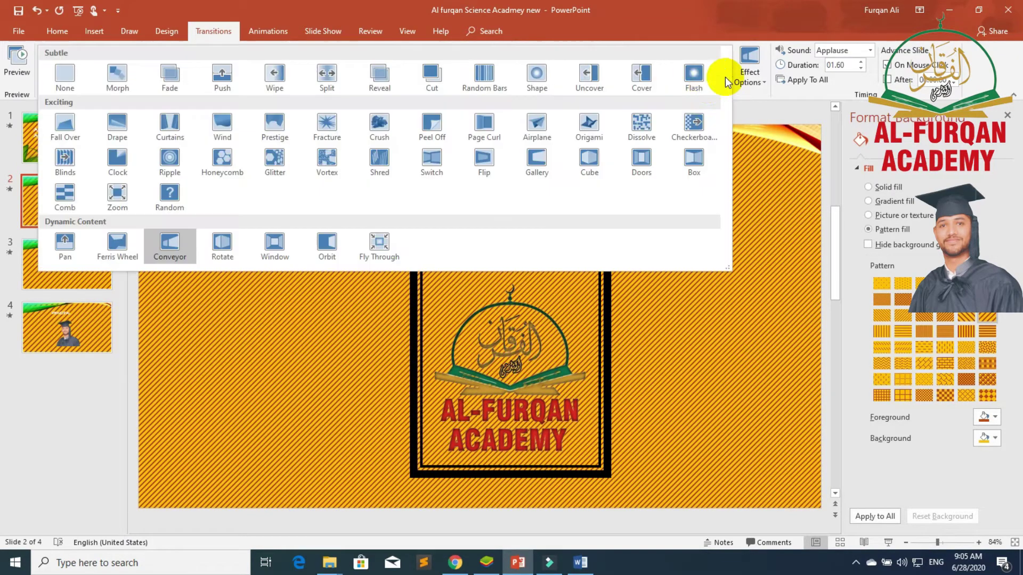
{"action": "left_click", "coordinate": [329, 155]}
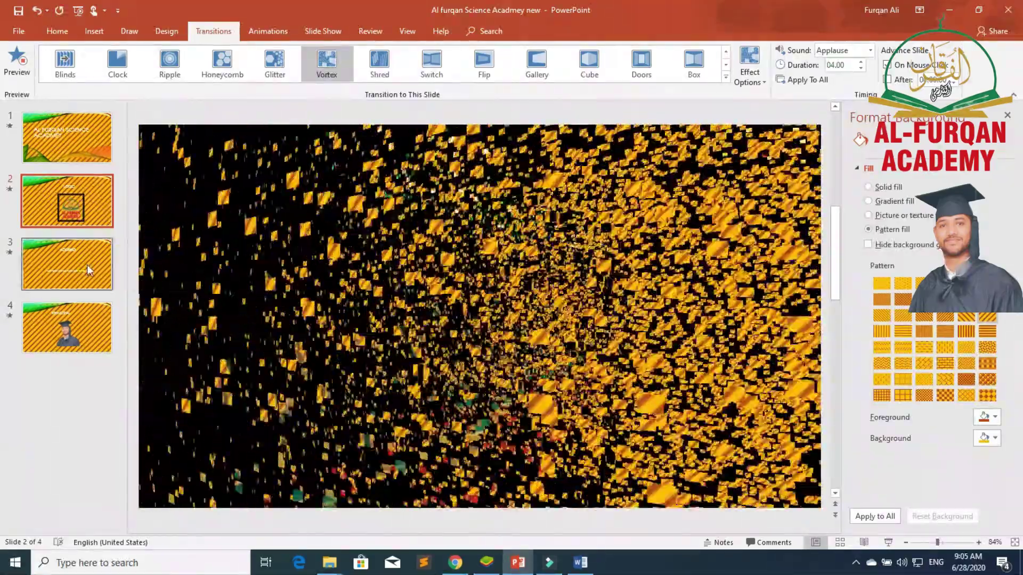
- Apply Crush to the ADDRESS slide and Airplane to the PRINCIPAL slide
{"action": "left_click", "coordinate": [88, 264]}
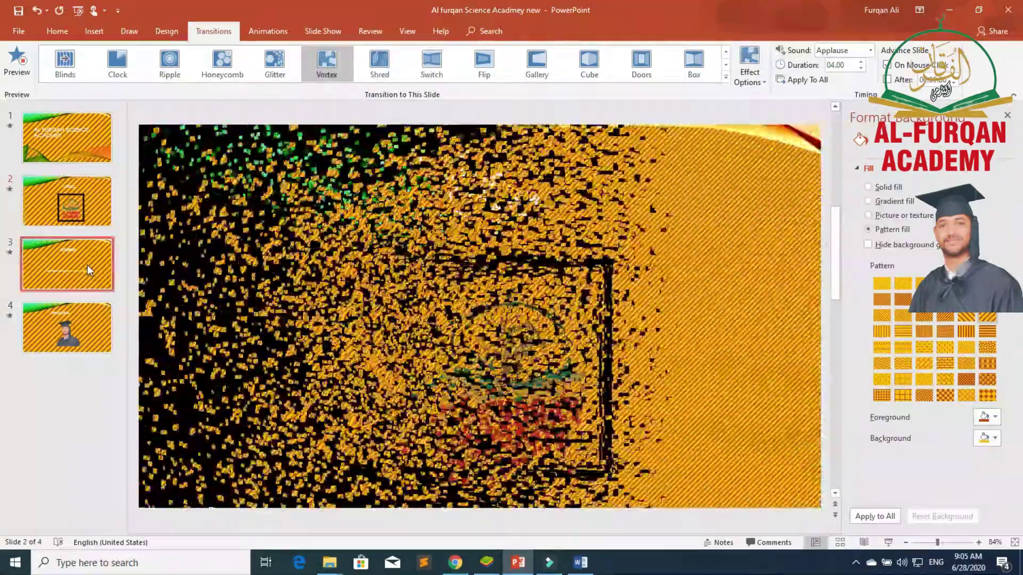
{"action": "left_click", "coordinate": [725, 74]}
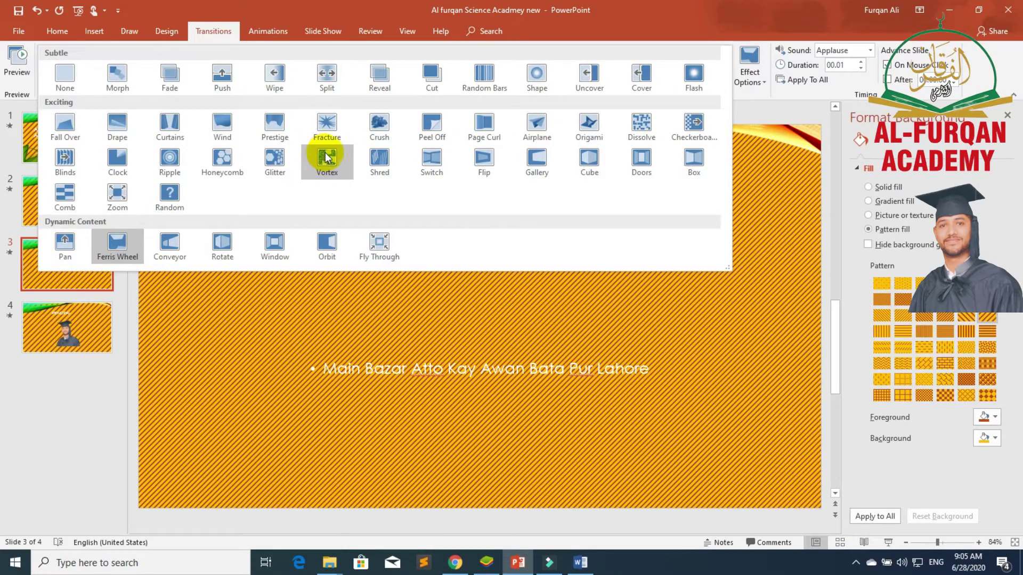
{"action": "left_click", "coordinate": [373, 130]}
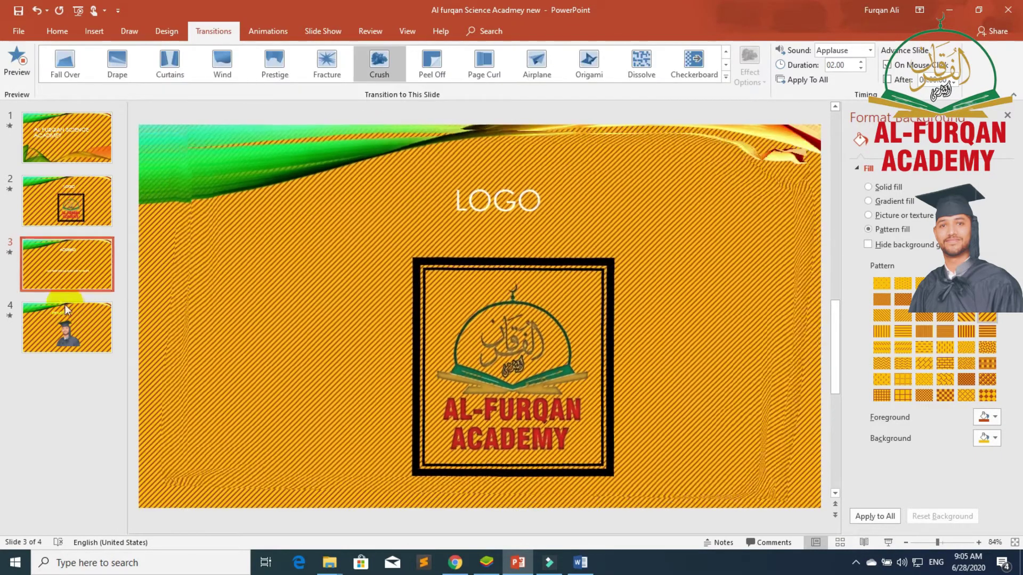
{"action": "left_click", "coordinate": [66, 329]}
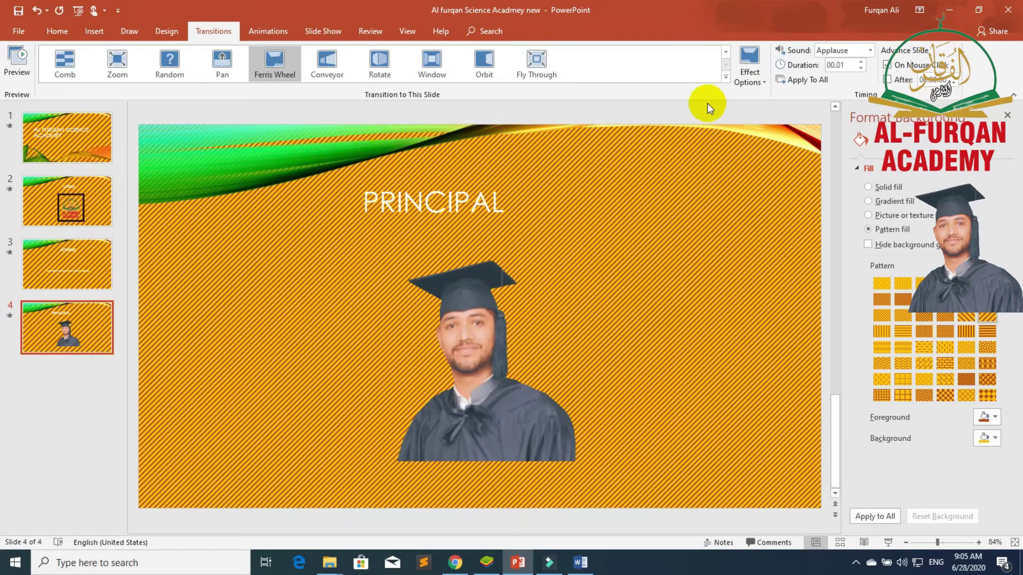
{"action": "left_click", "coordinate": [725, 78]}
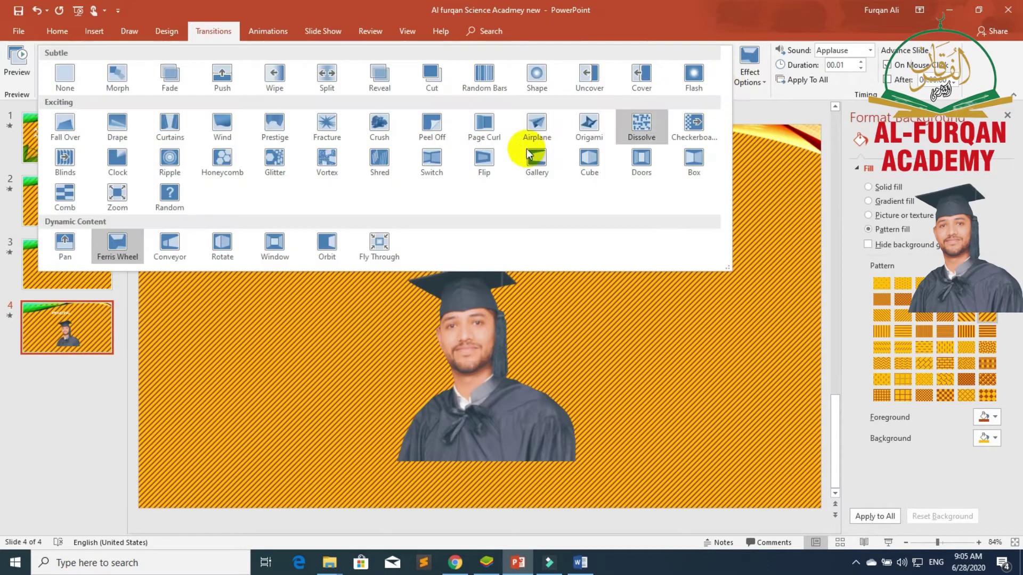
{"action": "left_click", "coordinate": [542, 123]}
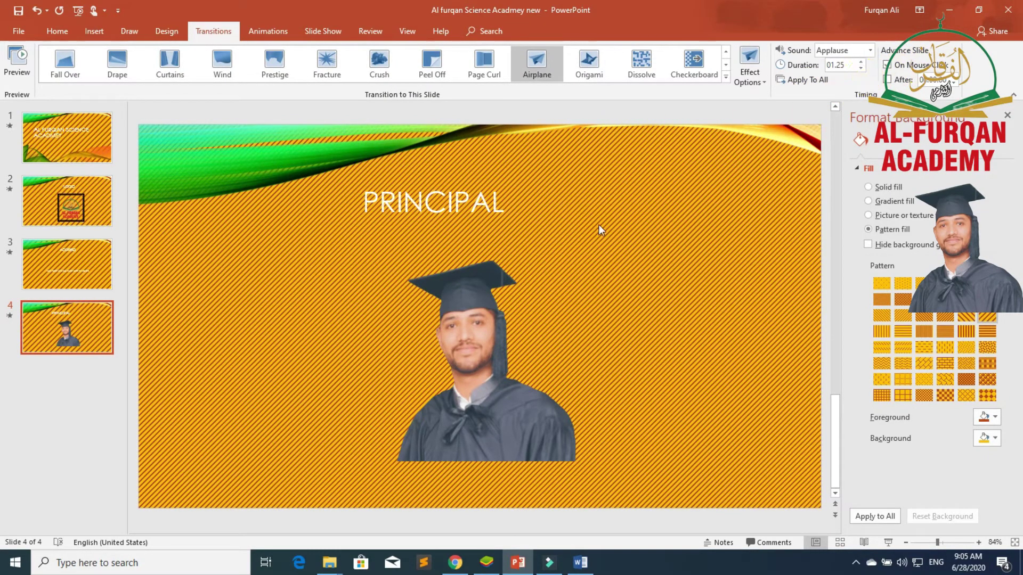
- Save the deck with Ctrl+S and exit the slide show once it finishes
{"action": "key", "text": "ctrl+s"}
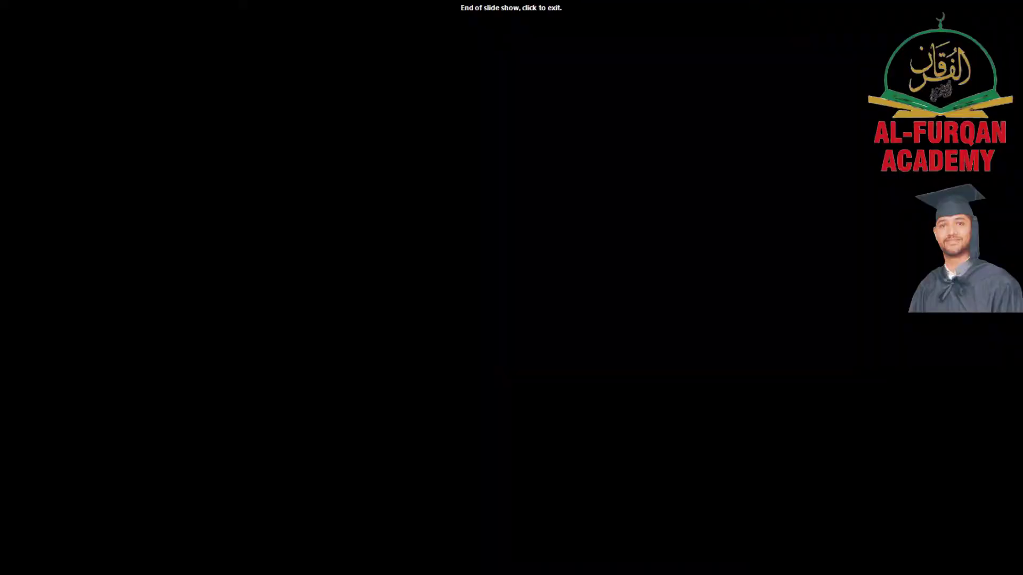
{"action": "left_click", "coordinate": [600, 226]}
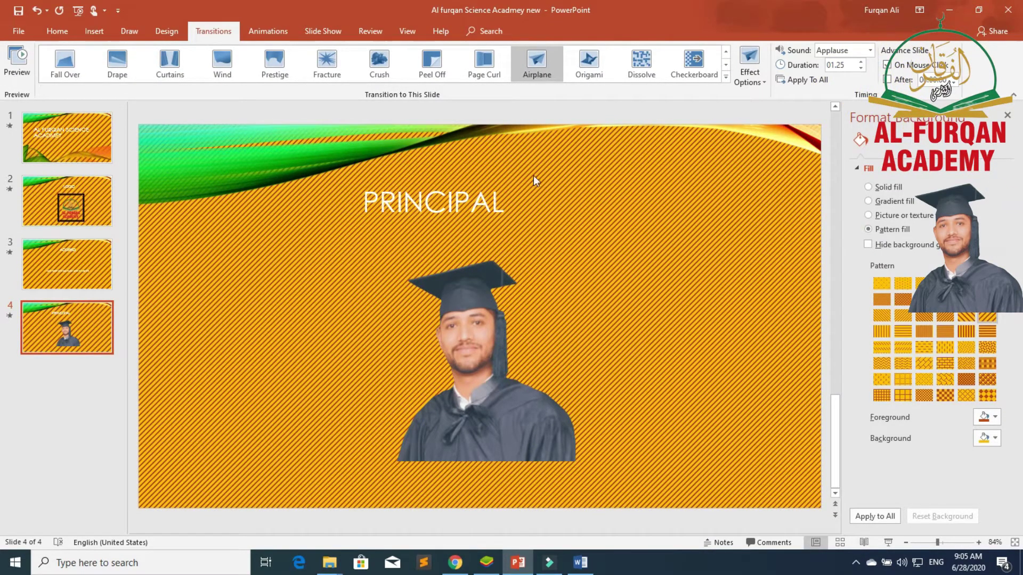
- Close the Format Background pane, leaving the PRINCIPAL slide alone in the editing view
{"action": "left_click", "coordinate": [1008, 117]}
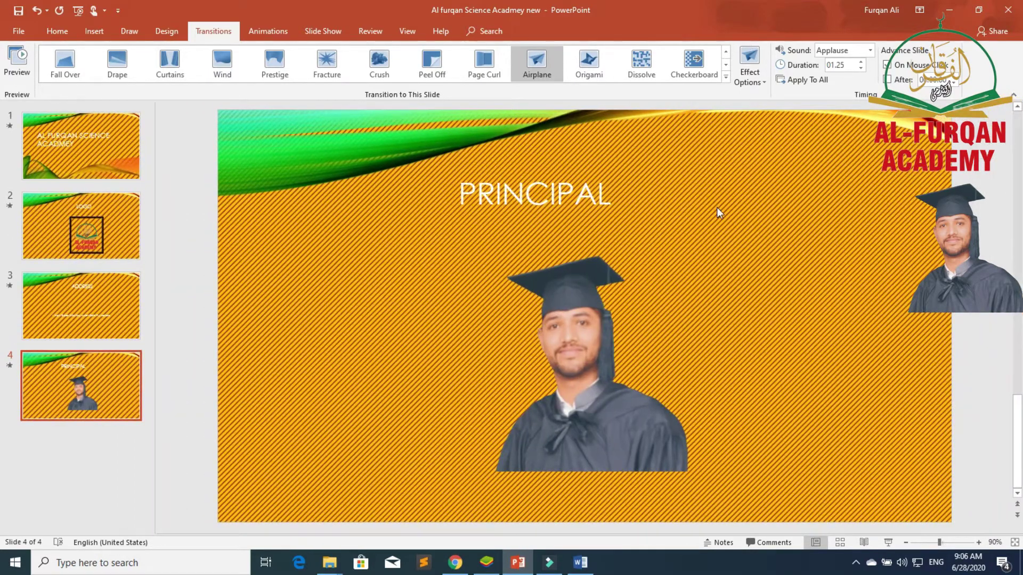